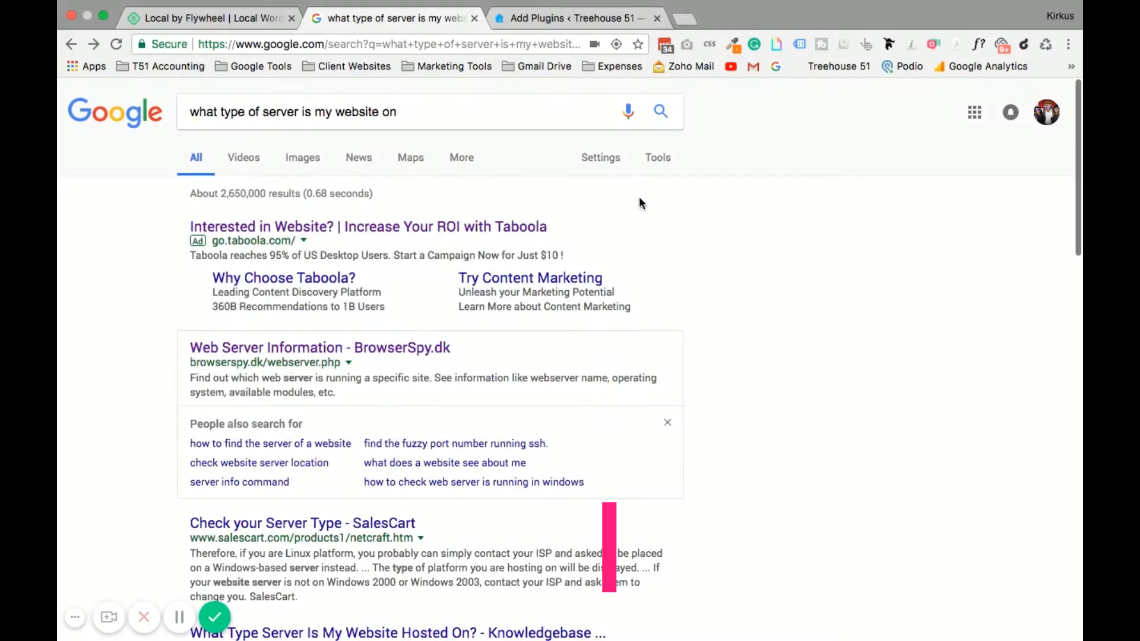
Scroll the Google results for 'what type of server is my website on' down to the BrowserSpy.dk link.
{"action": "left_click_drag", "start_coordinate": [238, 112], "coordinate": [397, 112]}
{"action": "left_click", "coordinate": [123, 371]}
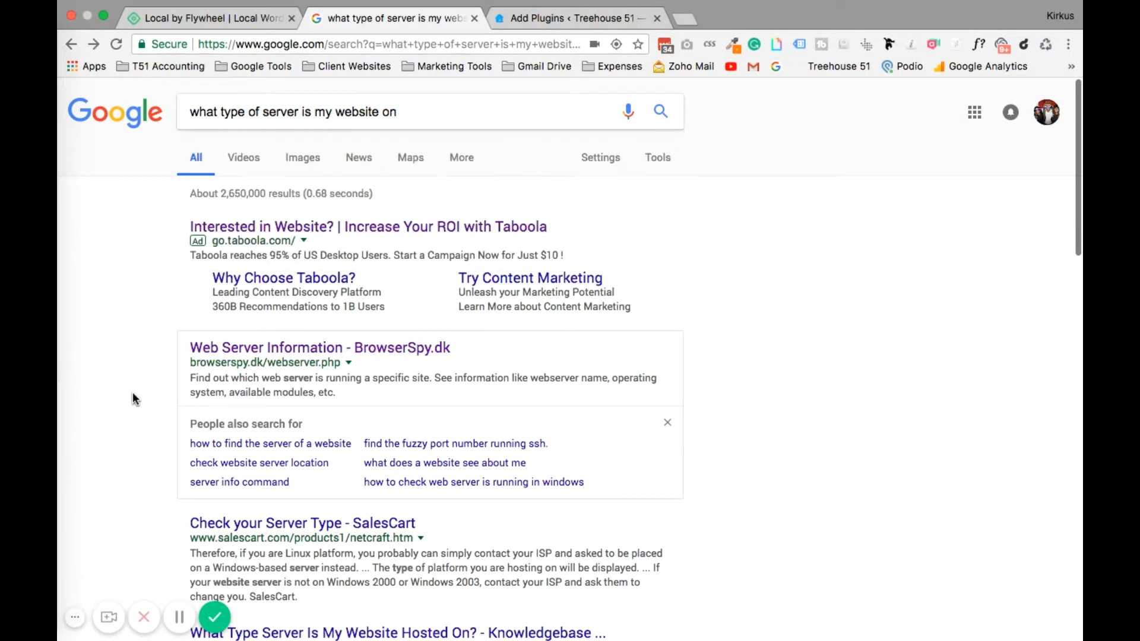
{"action": "scroll", "coordinate": [143, 416], "scroll_direction": "down", "scroll_amount": 1}
{"action": "left_click", "coordinate": [244, 281]}
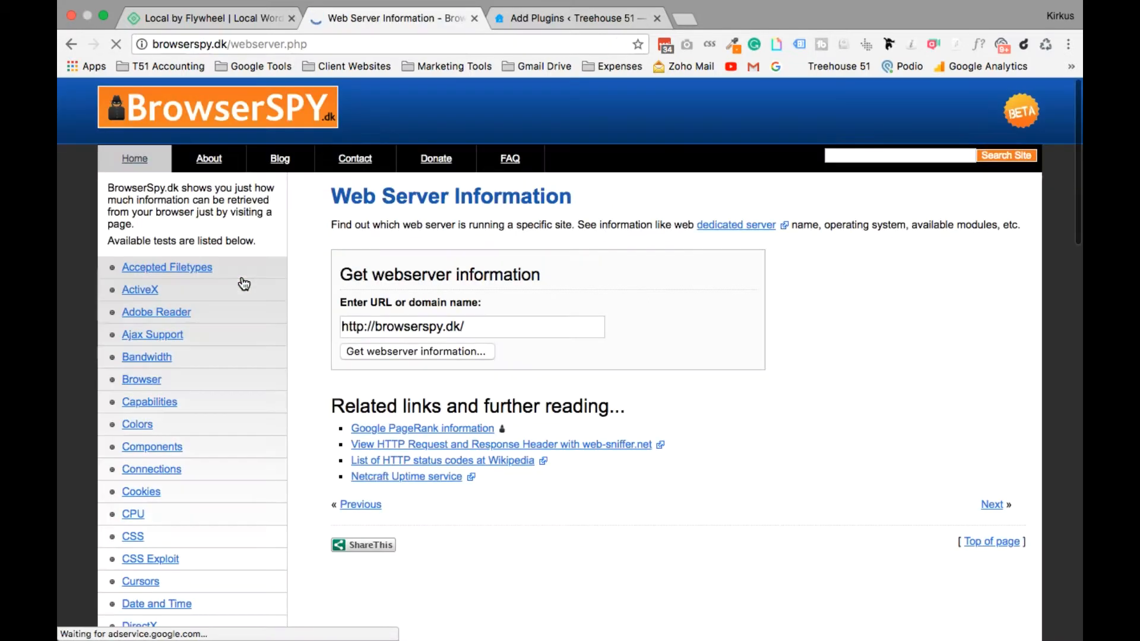
{"action": "left_click_drag", "start_coordinate": [342, 324], "coordinate": [401, 325]}
{"action": "left_click", "coordinate": [363, 325]}
{"action": "left_click", "coordinate": [515, 325], "text": "shift"}
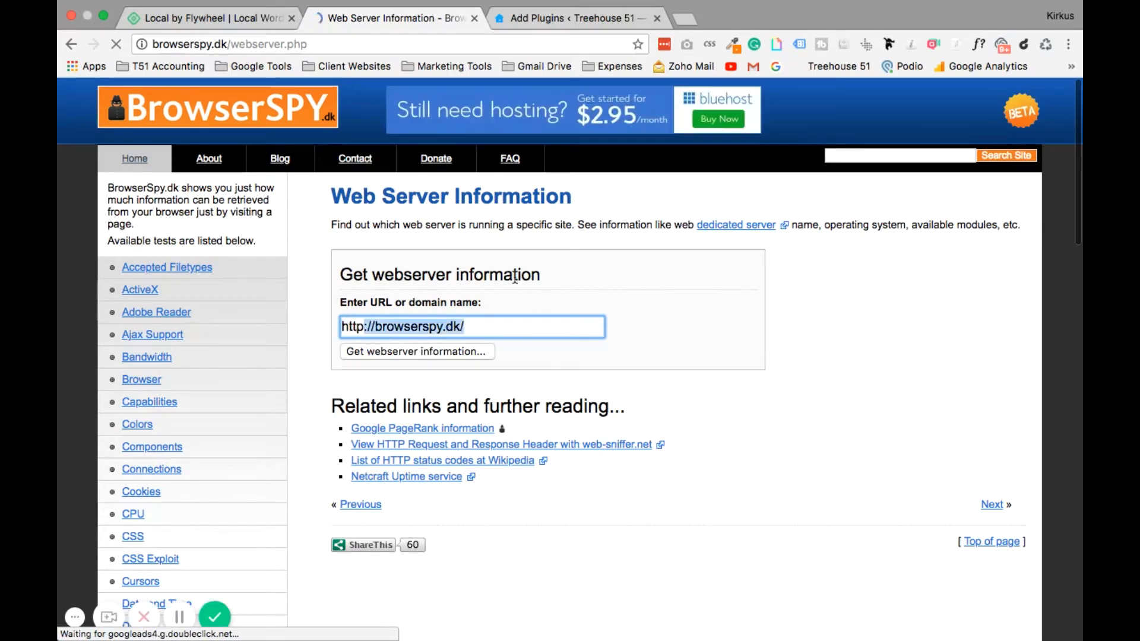
{"action": "type", "text": "s"}
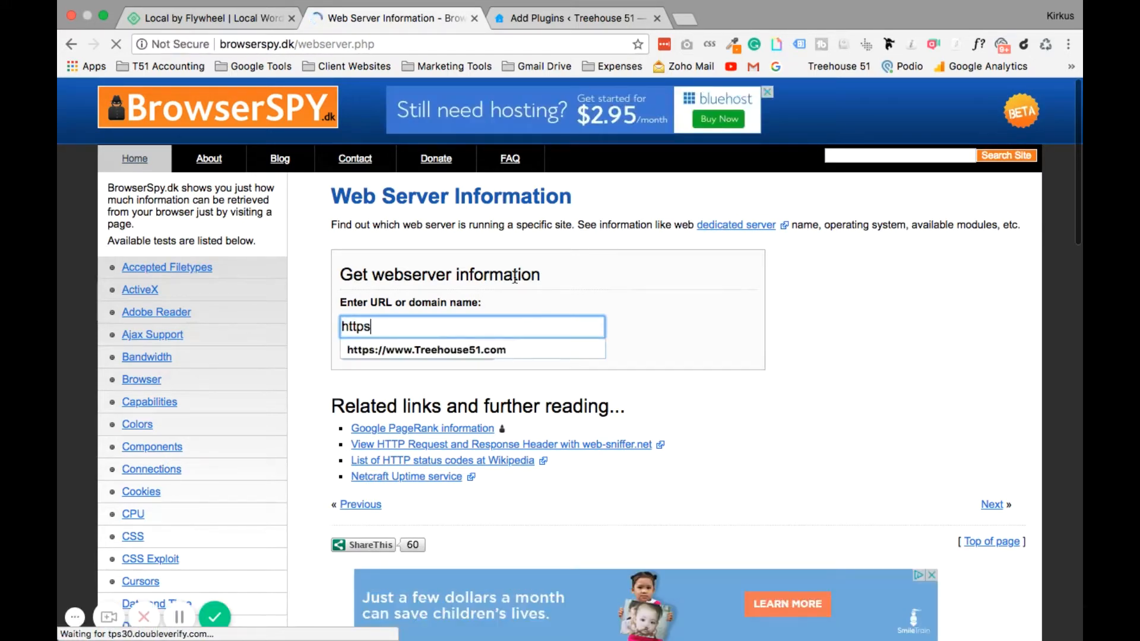
{"action": "left_click", "coordinate": [490, 349]}
Look up the site's web server, revealing cloudflare running PHP/5.4.16.
{"action": "left_click", "coordinate": [429, 351]}
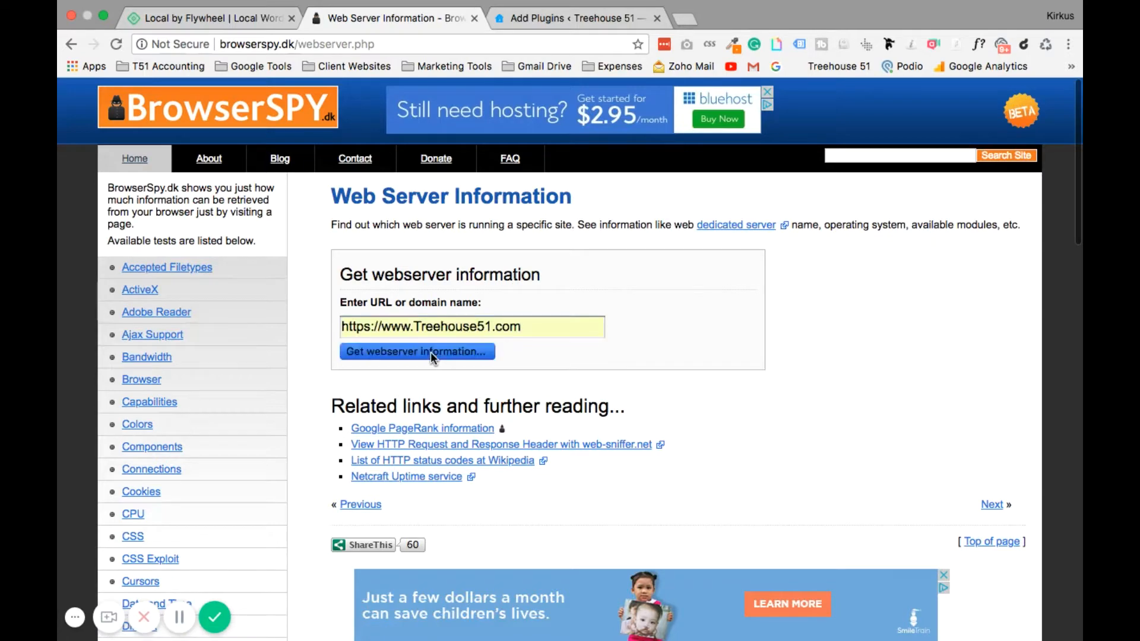
{"action": "scroll", "coordinate": [466, 362], "scroll_direction": "down", "scroll_amount": 4}
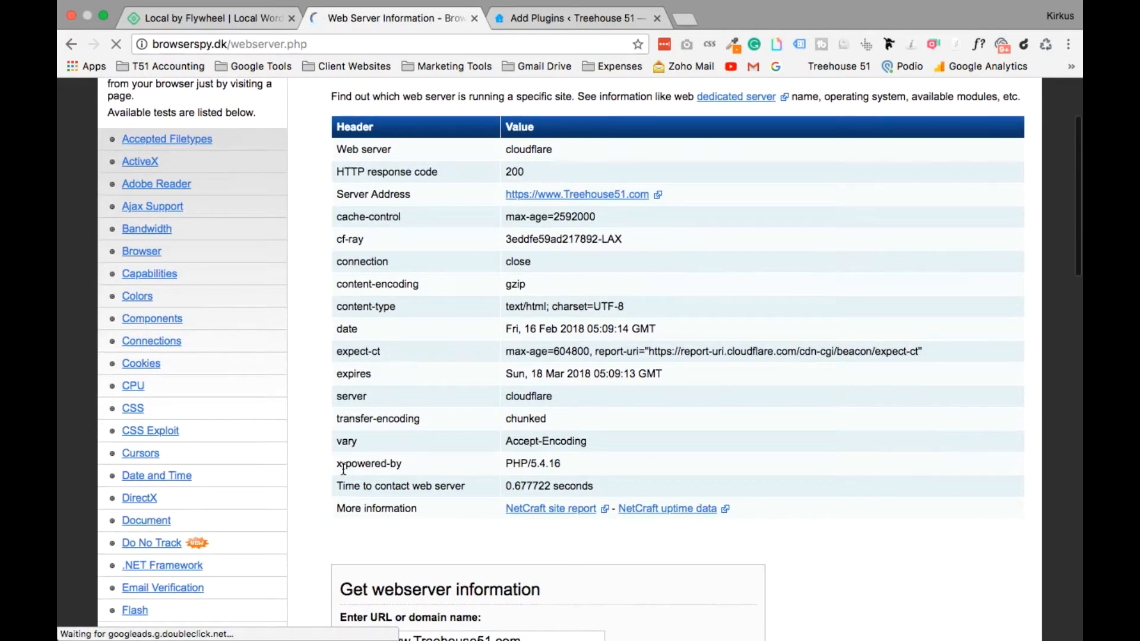
{"action": "left_click_drag", "start_coordinate": [505, 463], "coordinate": [567, 465]}
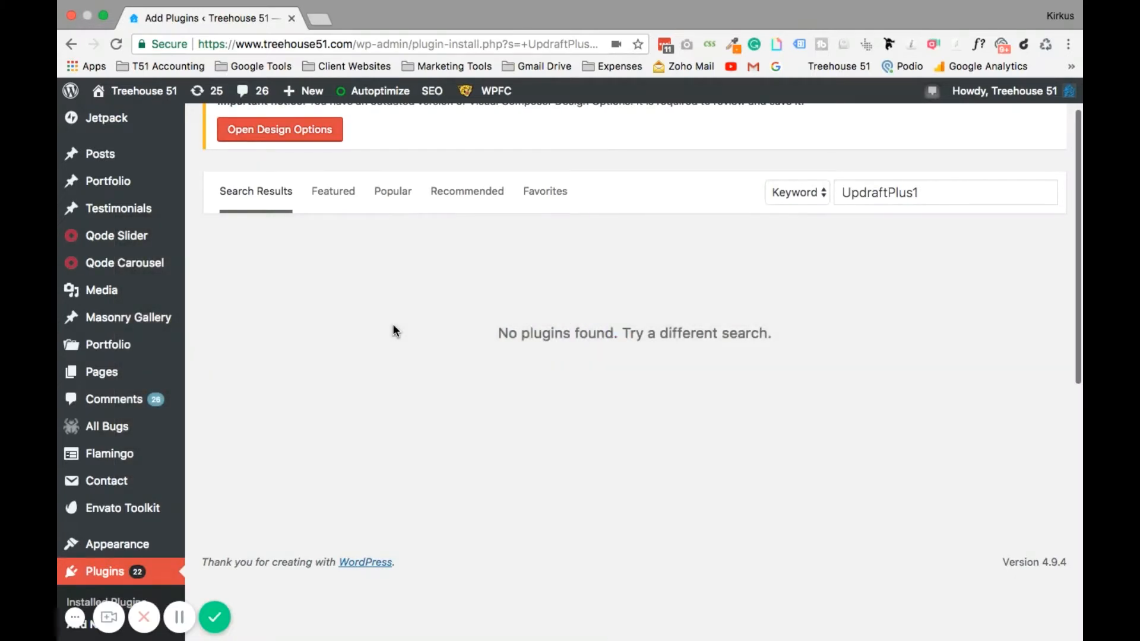
Correct the plugin search to UpdraftPlus, then install and activate UpdraftPlus WordPress Backup Plugin.
{"action": "left_click", "coordinate": [918, 193]}
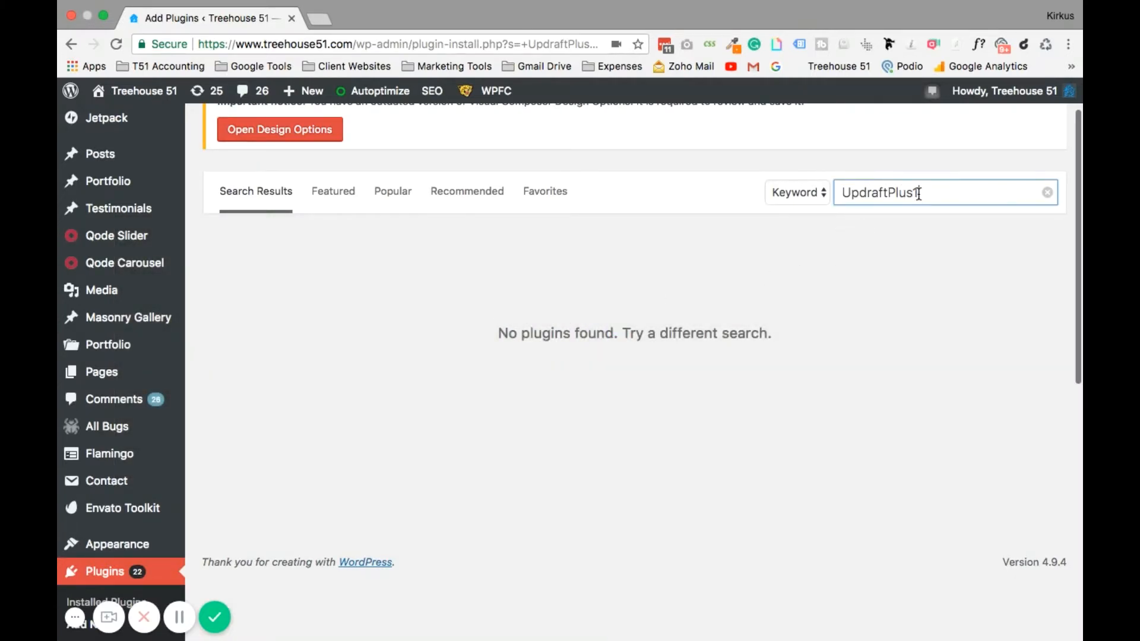
{"action": "key", "text": "BackSpace"}
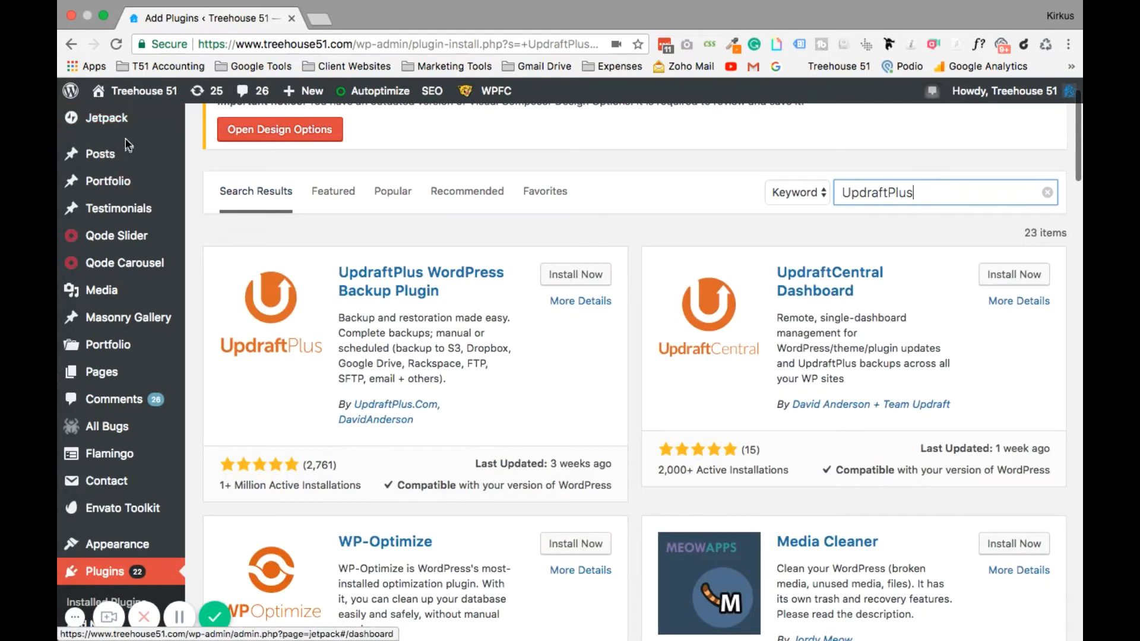
{"action": "scroll", "coordinate": [107, 579], "scroll_direction": "down", "scroll_amount": 3}
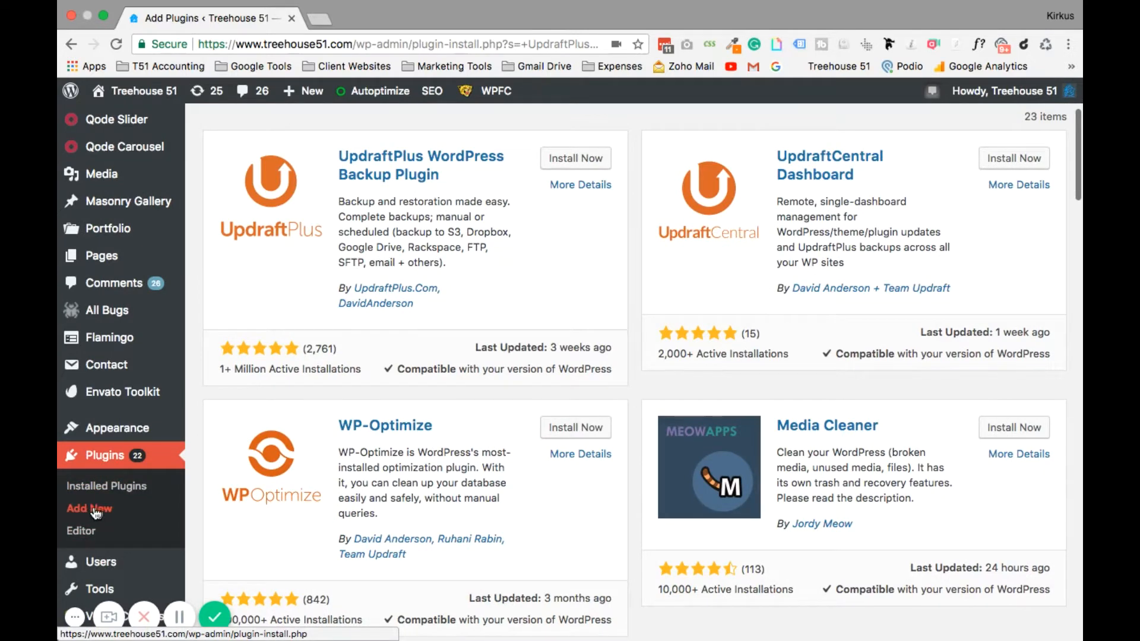
{"action": "scroll", "coordinate": [636, 302], "scroll_direction": "up", "scroll_amount": 5}
{"action": "left_click_drag", "start_coordinate": [887, 255], "coordinate": [916, 251]}
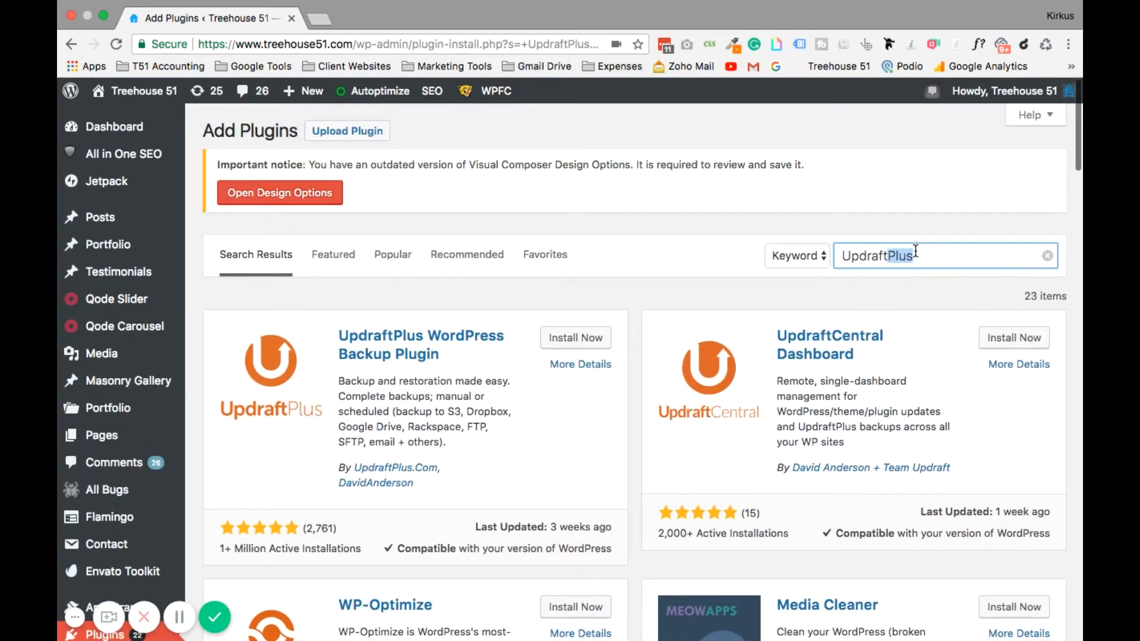
{"action": "left_click", "coordinate": [601, 345]}
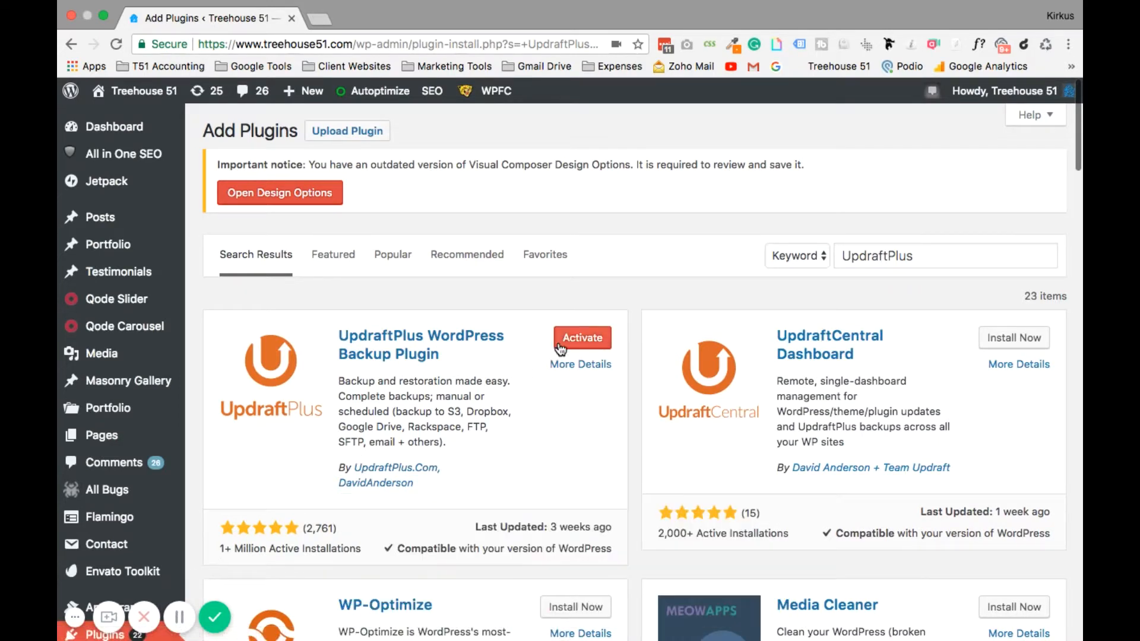
{"action": "left_click", "coordinate": [580, 353]}
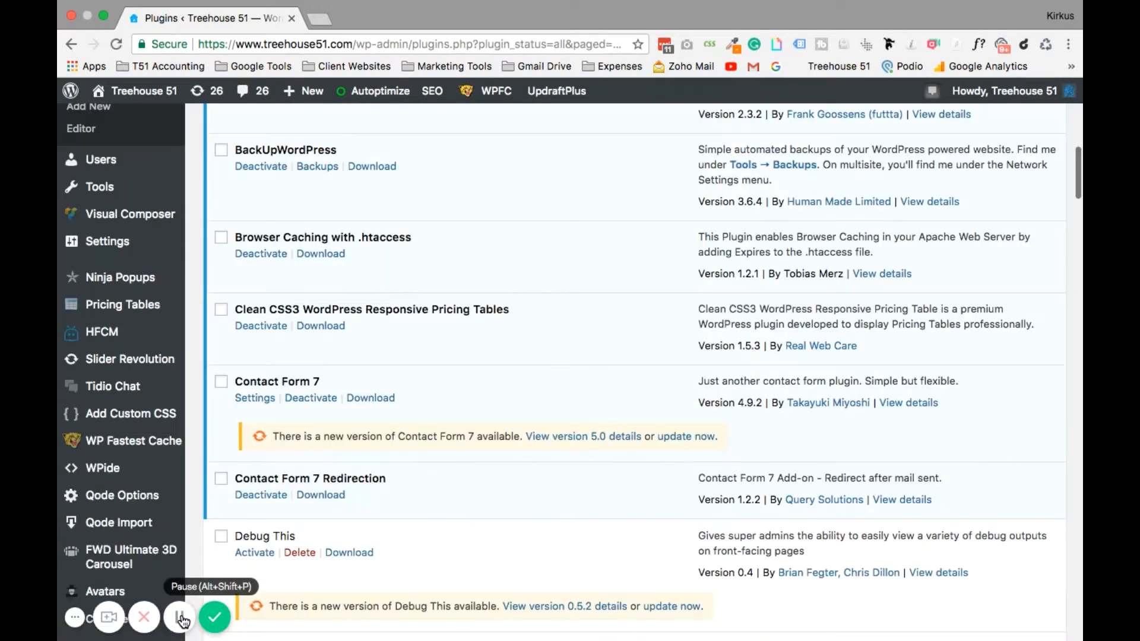
Open the UpdraftPlus Backups page from the Settings menu.
{"action": "mouse_move", "coordinate": [123, 260]}
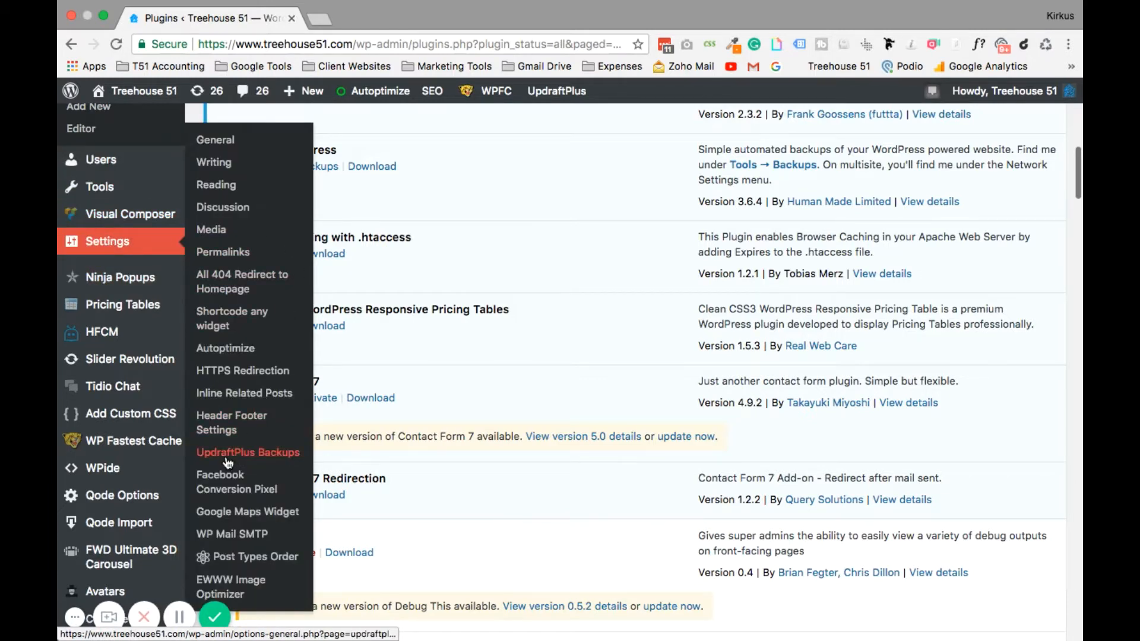
{"action": "left_click", "coordinate": [239, 457]}
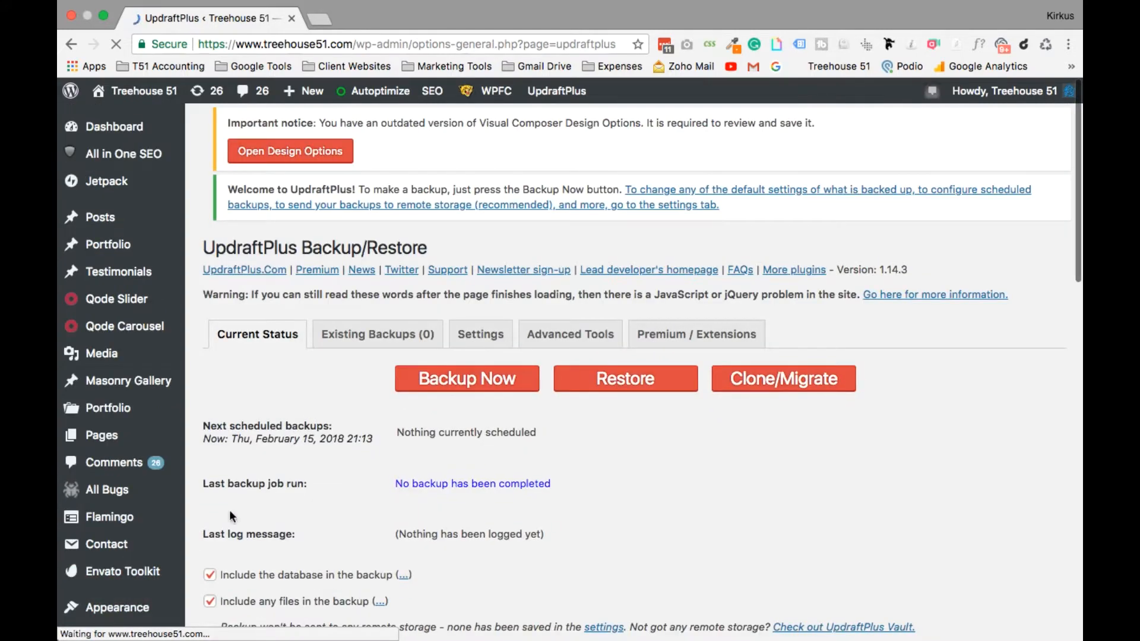
{"action": "scroll", "coordinate": [272, 448], "scroll_direction": "down", "scroll_amount": 4}
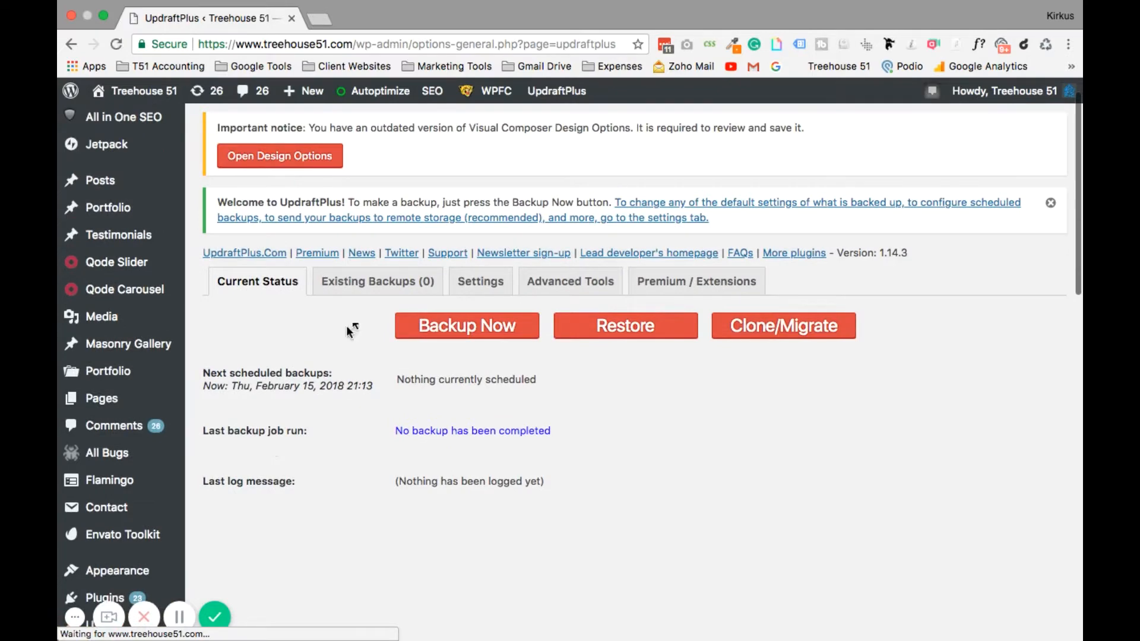
Browse the Existing Backups, Settings, Advanced Tools and Premium tabs, then start a one-time backup from Current Status.
{"action": "left_click", "coordinate": [376, 285]}
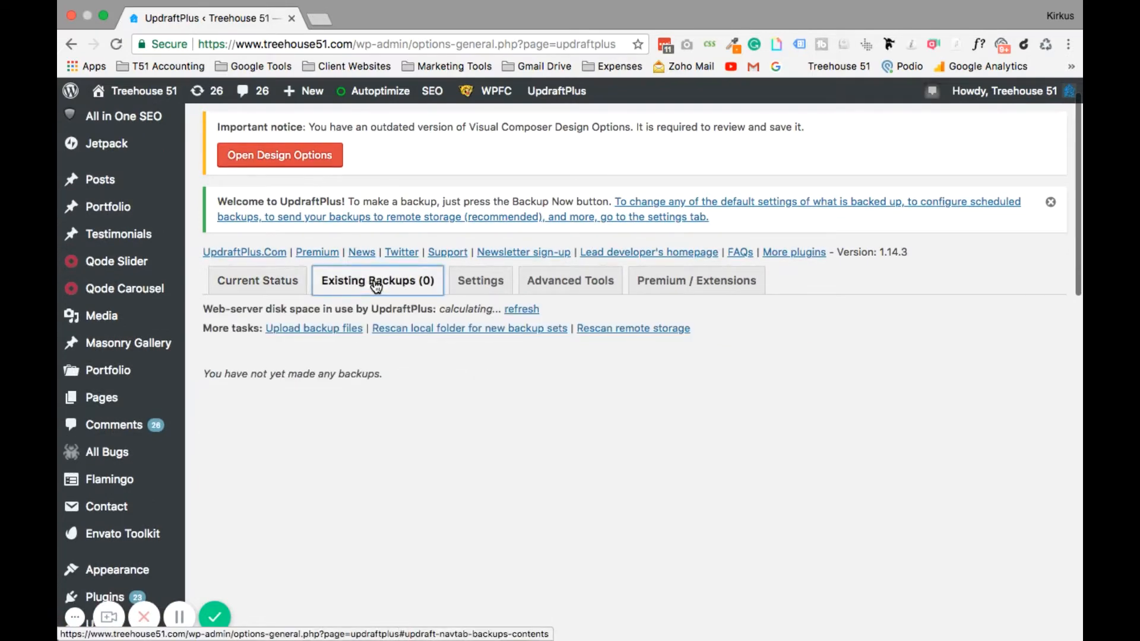
{"action": "left_click", "coordinate": [474, 286]}
{"action": "left_click", "coordinate": [564, 280]}
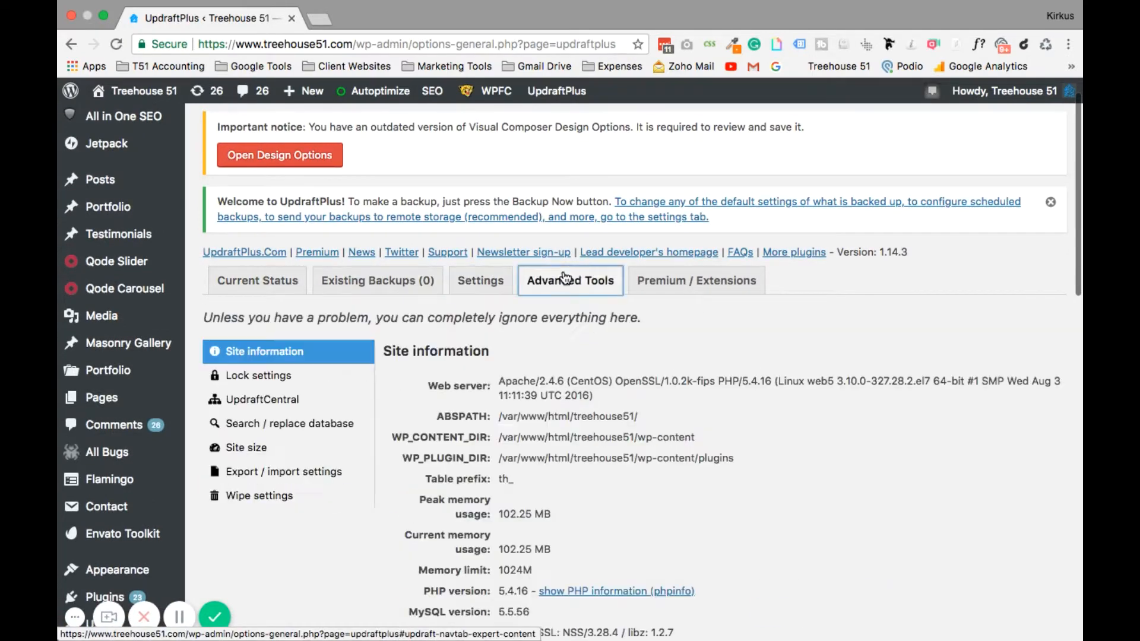
{"action": "left_click", "coordinate": [656, 281]}
{"action": "left_click", "coordinate": [277, 282]}
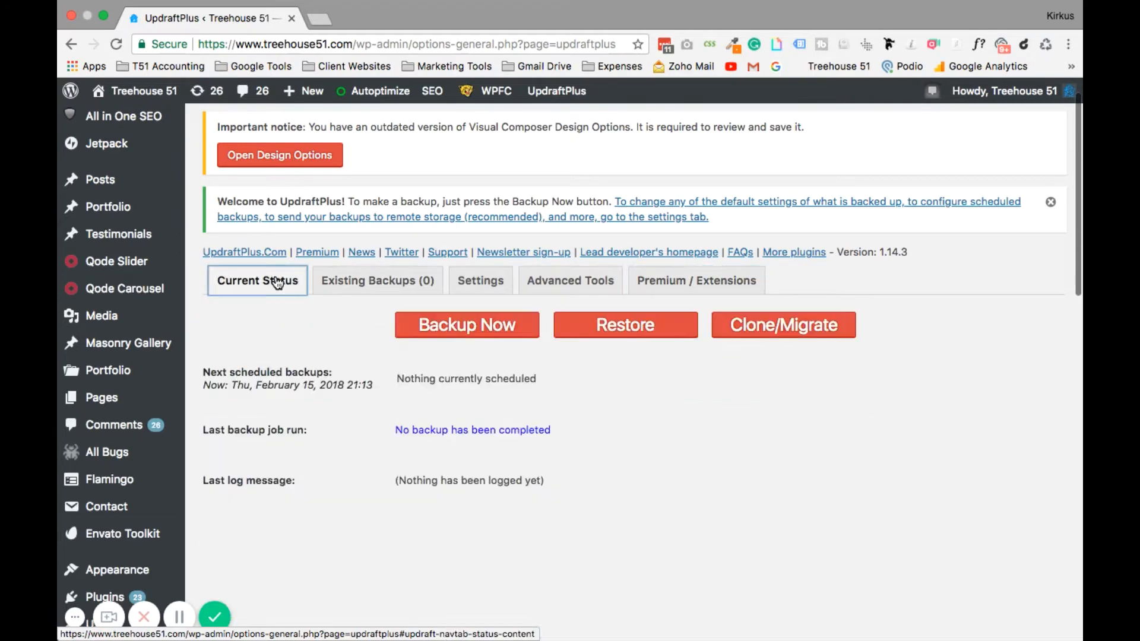
{"action": "left_click", "coordinate": [446, 330]}
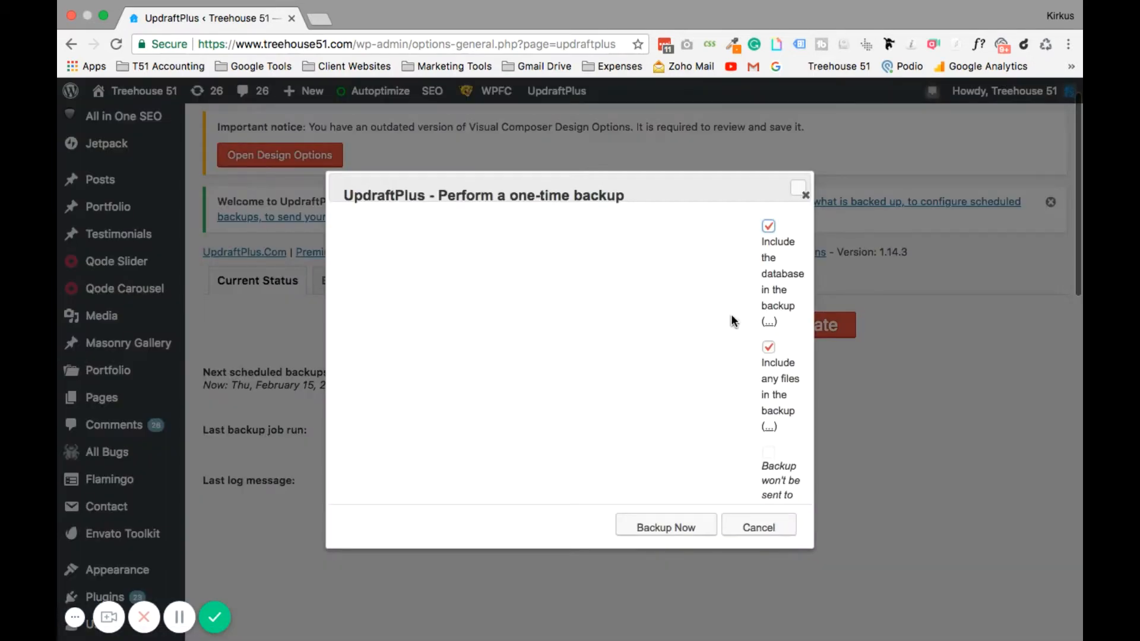
Run the one-time UpdraftPlus backup including both the database and files.
{"action": "scroll", "coordinate": [754, 385], "scroll_direction": "down", "scroll_amount": 3}
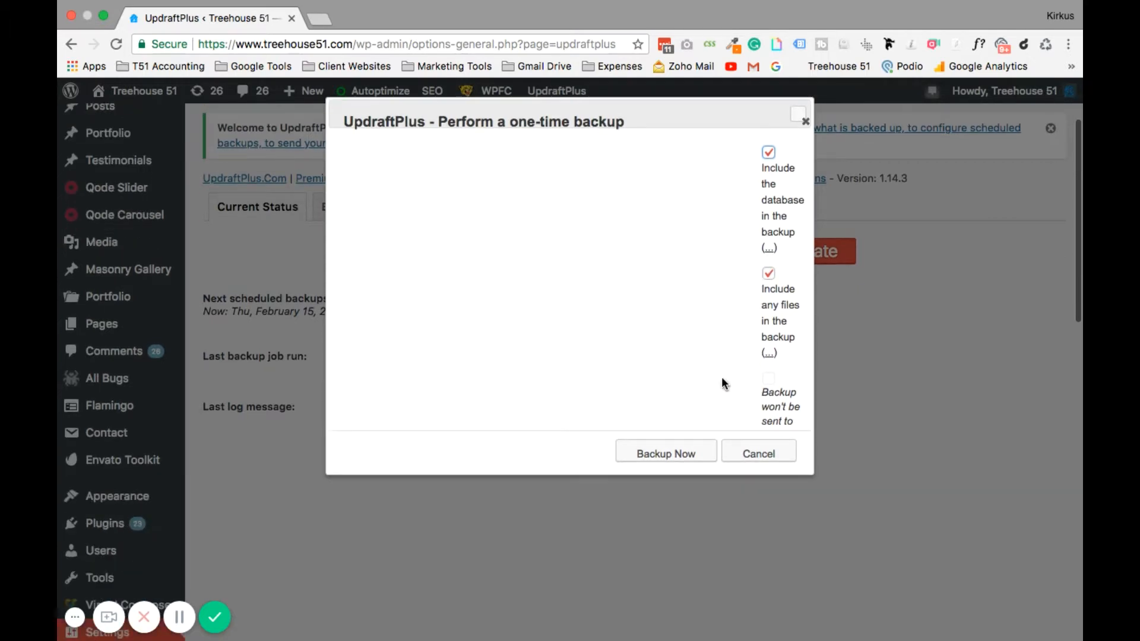
{"action": "scroll", "coordinate": [706, 366], "scroll_direction": "up", "scroll_amount": 3}
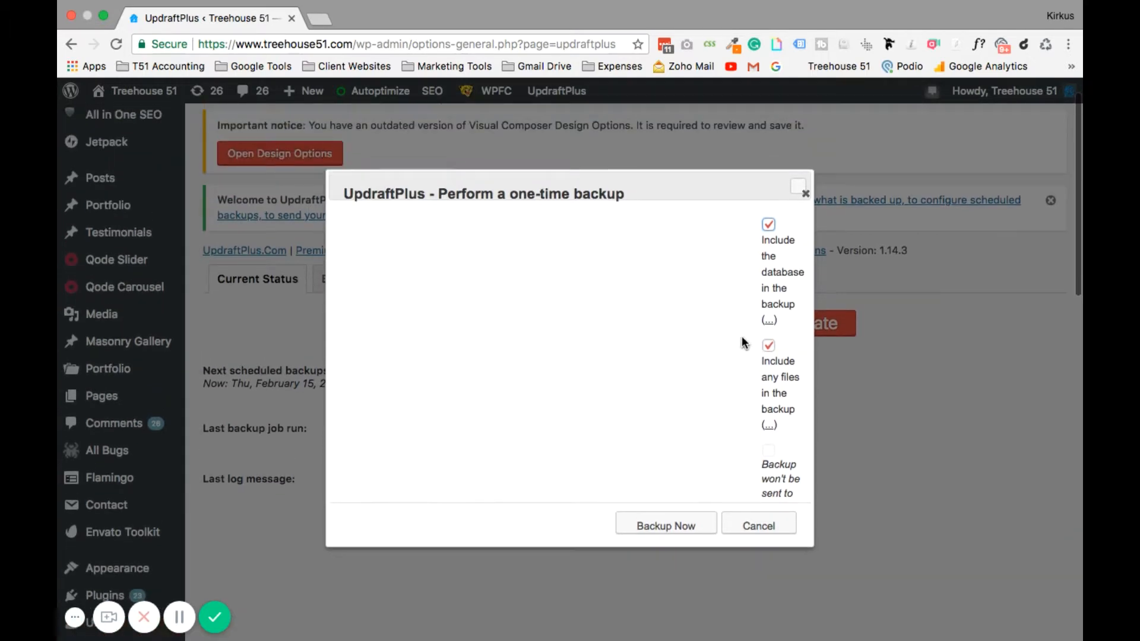
{"action": "left_click", "coordinate": [644, 526]}
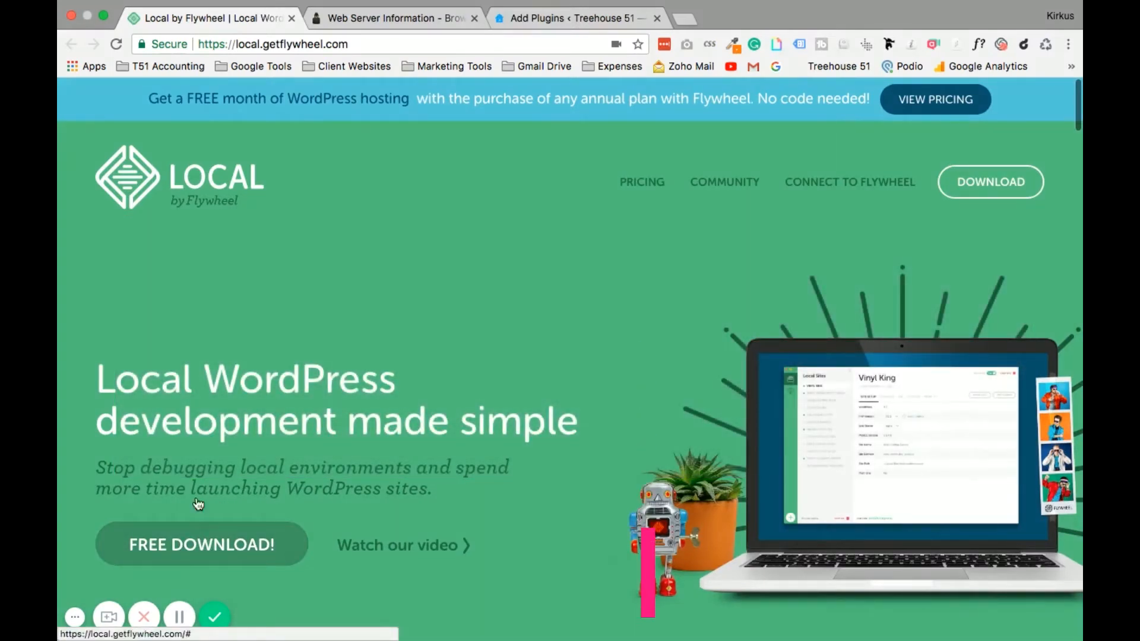
Exit browser full screen and bring the Local app forward in full screen.
{"action": "left_click", "coordinate": [104, 18]}
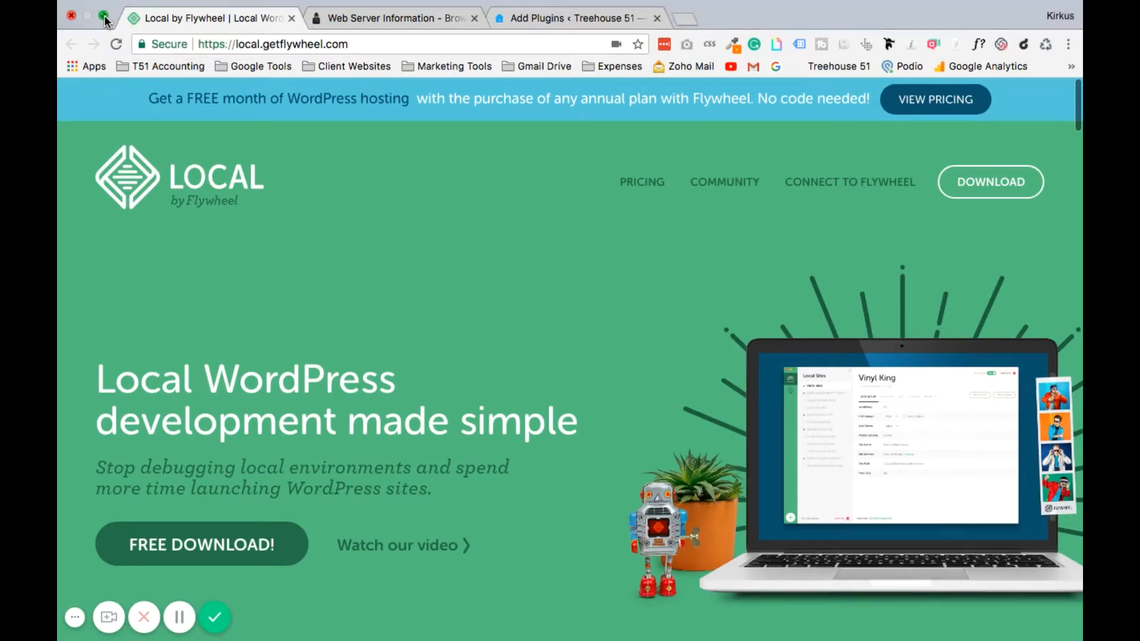
{"action": "left_click", "coordinate": [383, 58]}
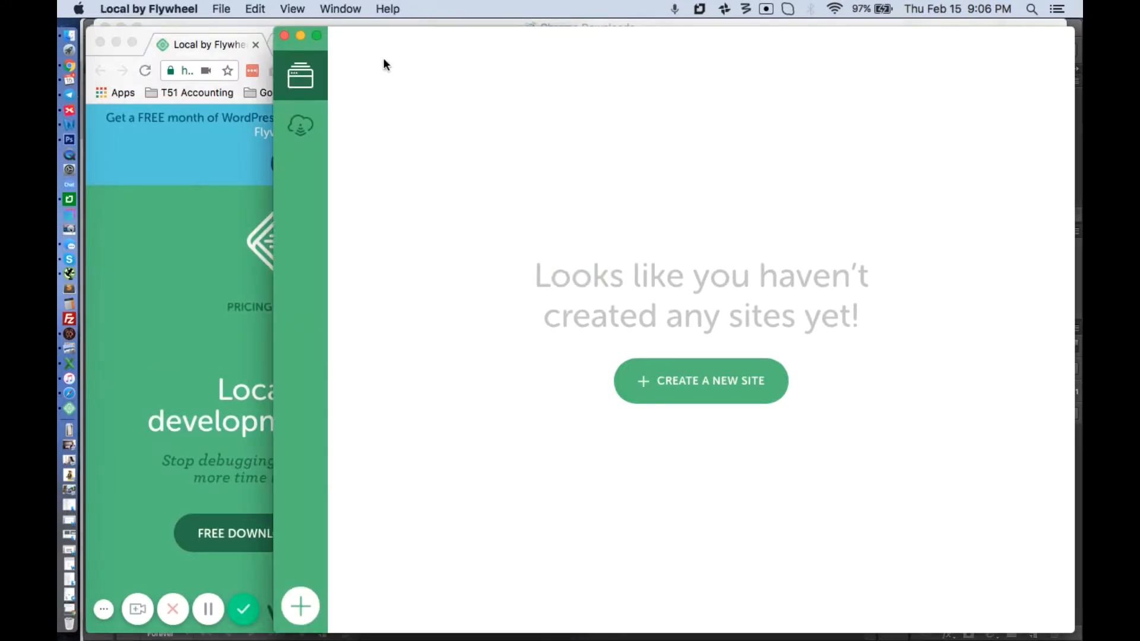
{"action": "left_click", "coordinate": [315, 35]}
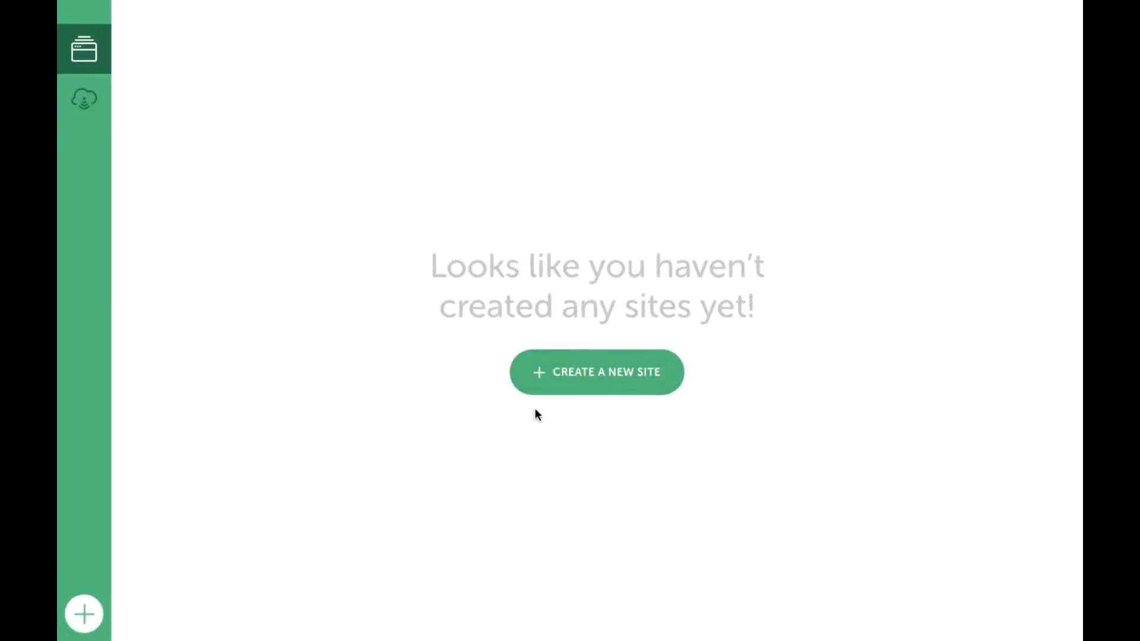
Start a new local site named 'T51 - Dev' and proceed to the environment step.
{"action": "left_click", "coordinate": [609, 385]}
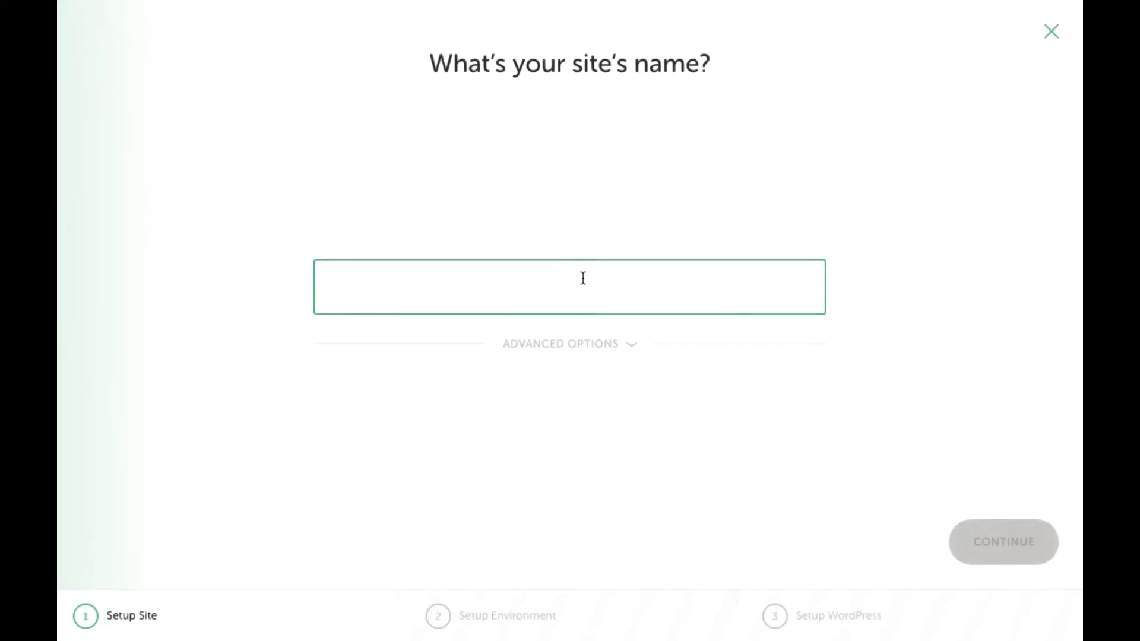
{"action": "type", "text": "T"}
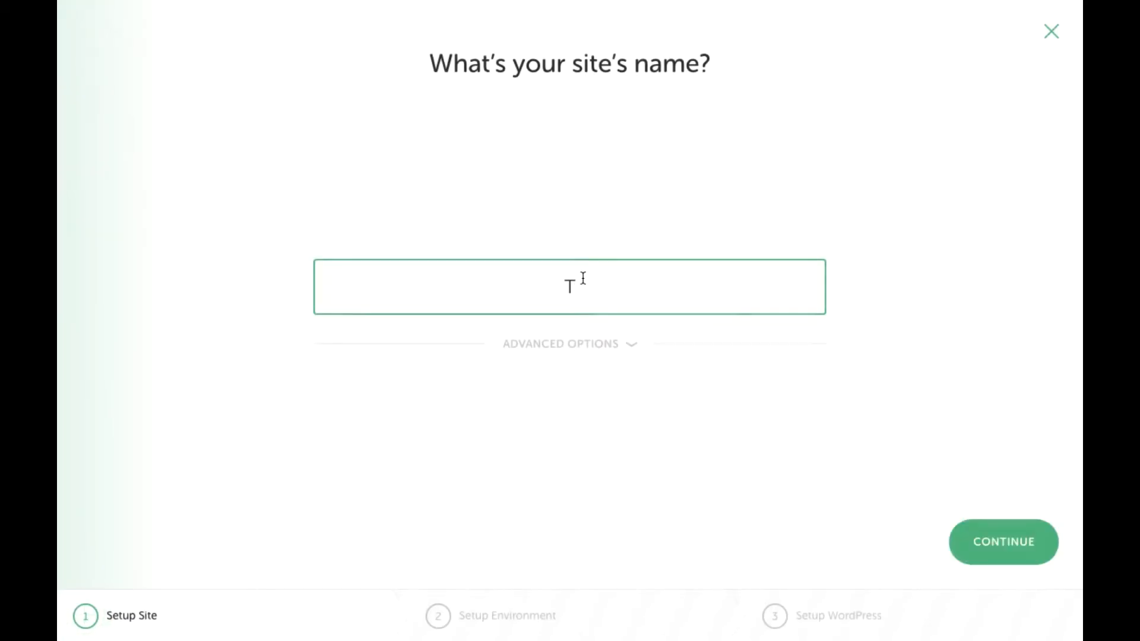
{"action": "type", "text": "51 - Dev"}
{"action": "left_click", "coordinate": [632, 347]}
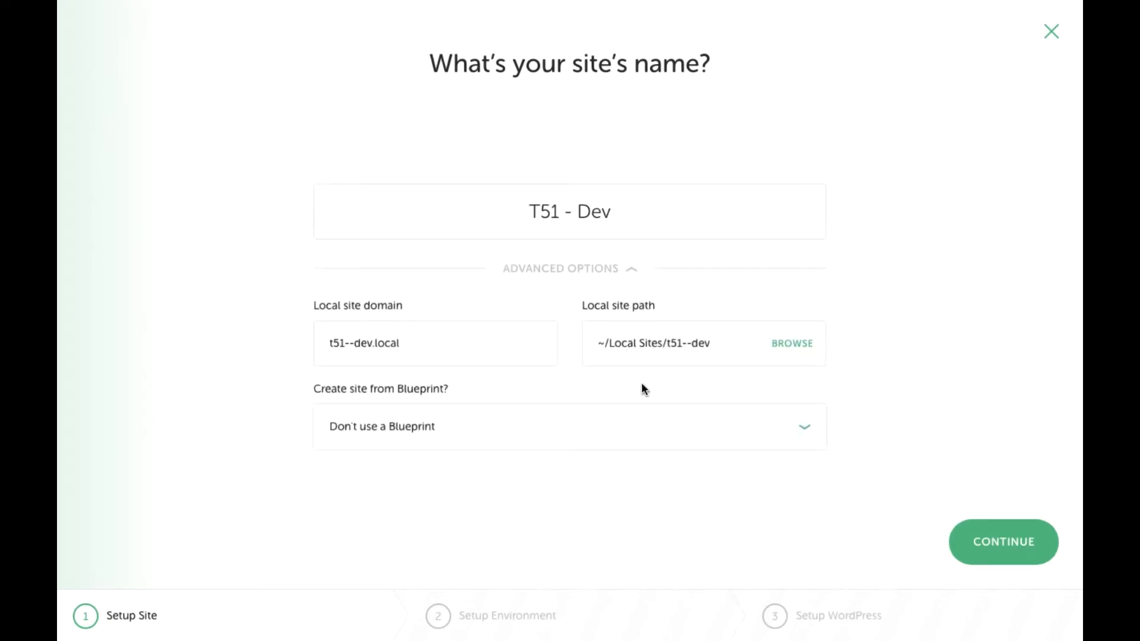
{"action": "left_click", "coordinate": [637, 265]}
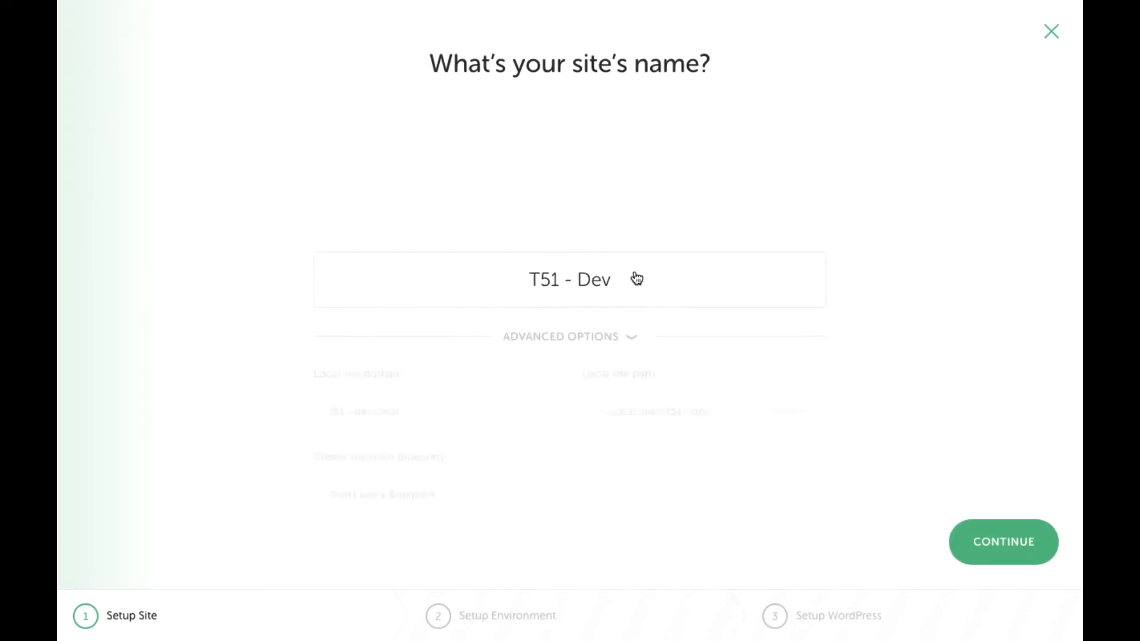
{"action": "left_click", "coordinate": [1022, 542]}
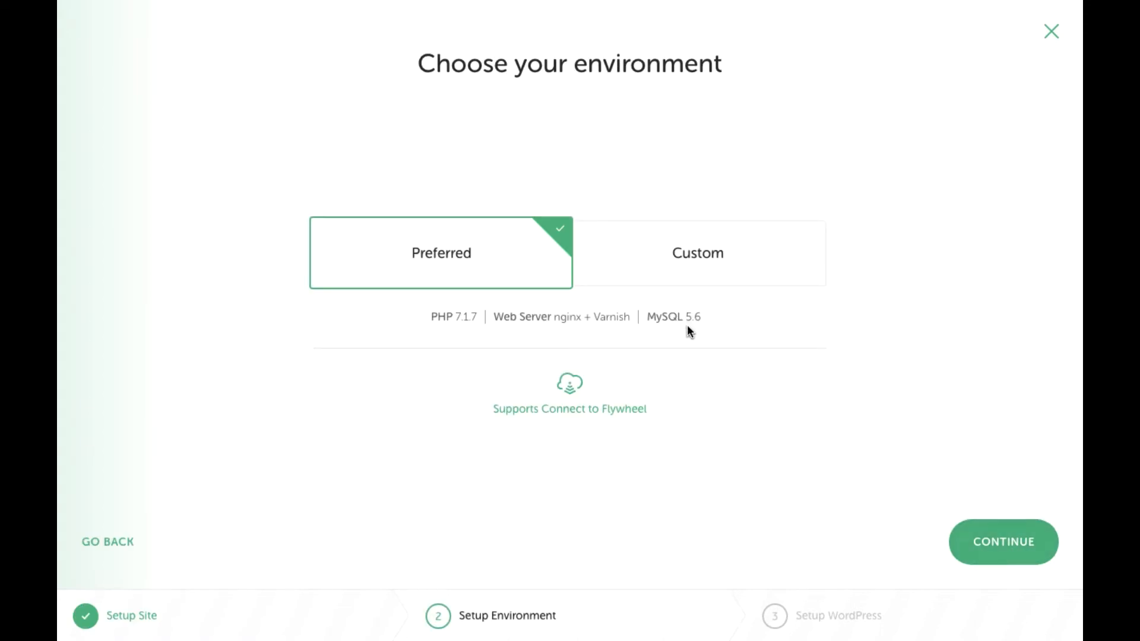
Choose a Custom environment with PHP 7.2.0 and proceed to WordPress setup.
{"action": "left_click", "coordinate": [684, 279]}
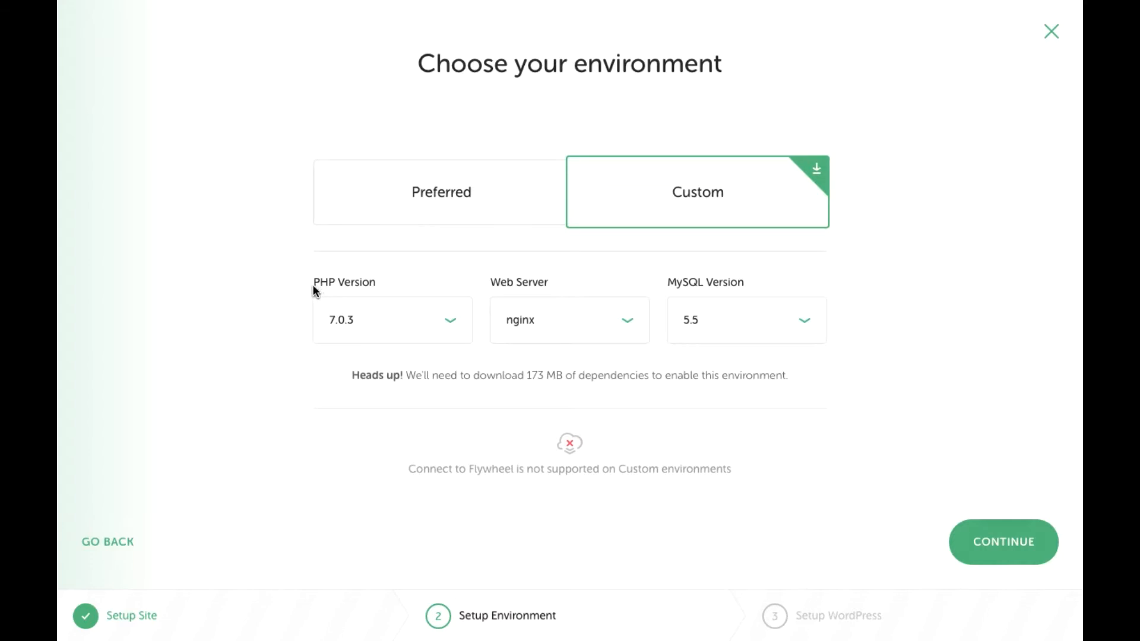
{"action": "left_click", "coordinate": [451, 322]}
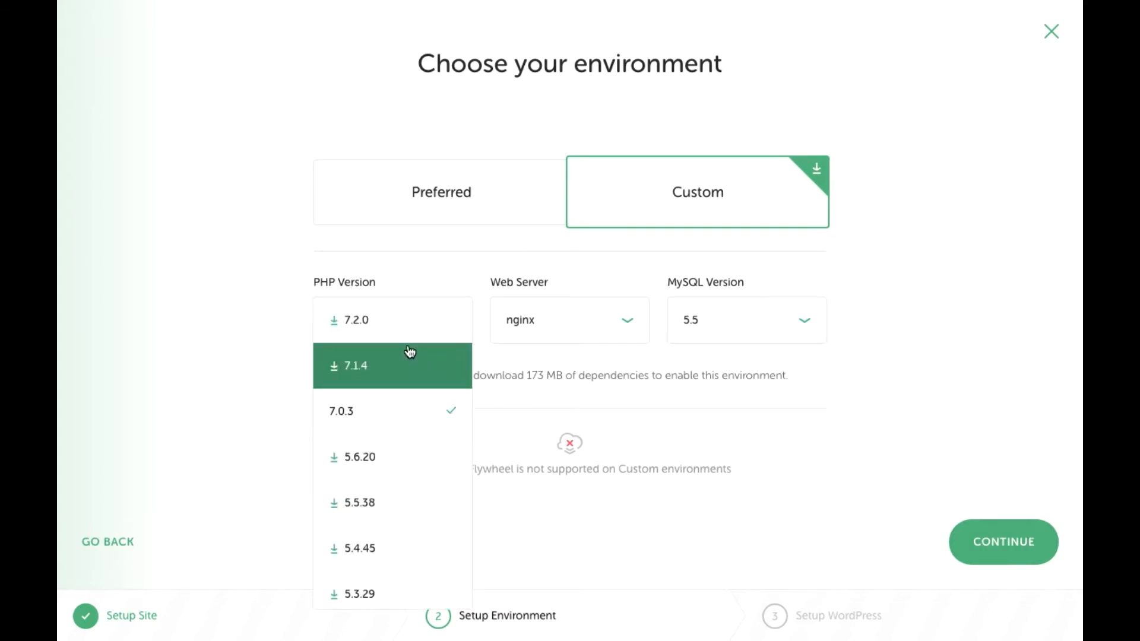
{"action": "left_click", "coordinate": [368, 326]}
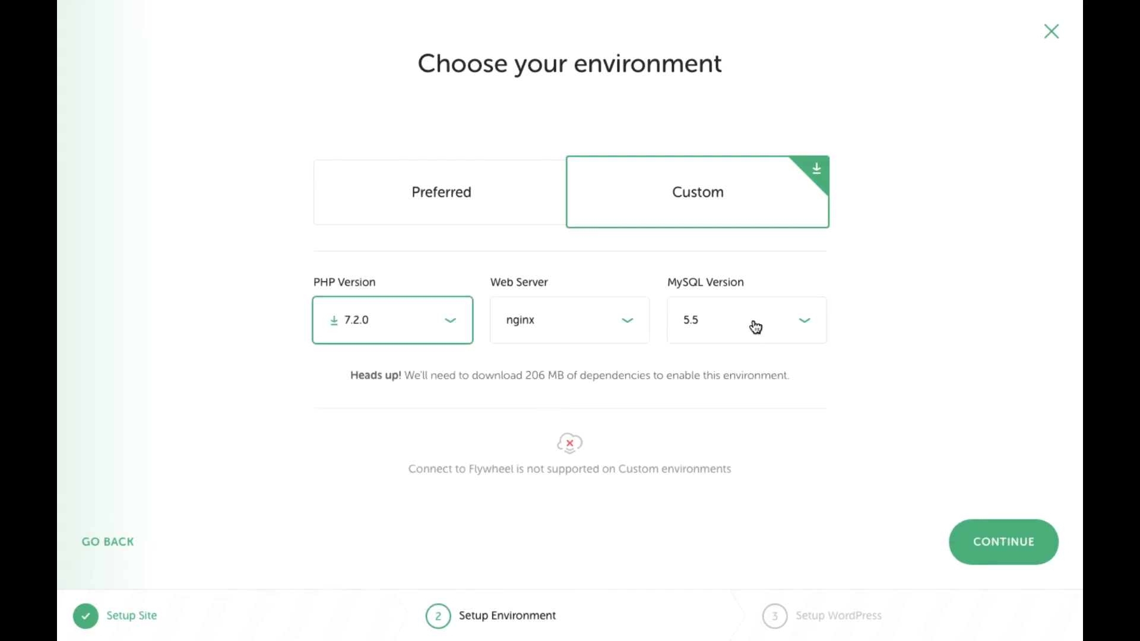
{"action": "left_click", "coordinate": [974, 540]}
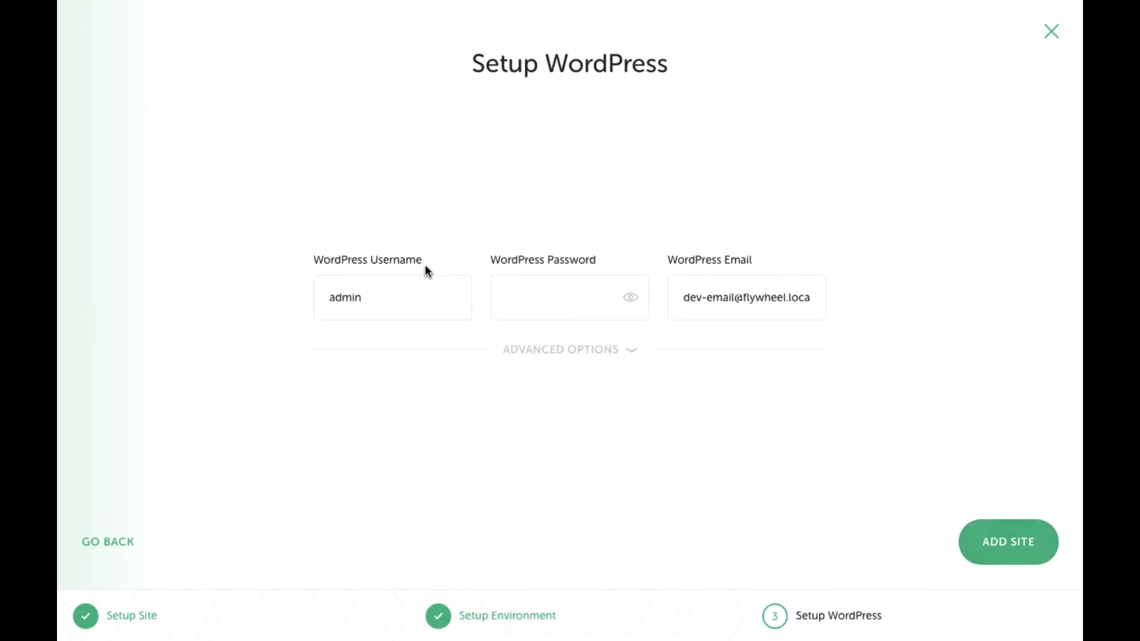
Replace the default admin username and enter the admin password.
{"action": "left_click_drag", "start_coordinate": [404, 295], "coordinate": [335, 296]}
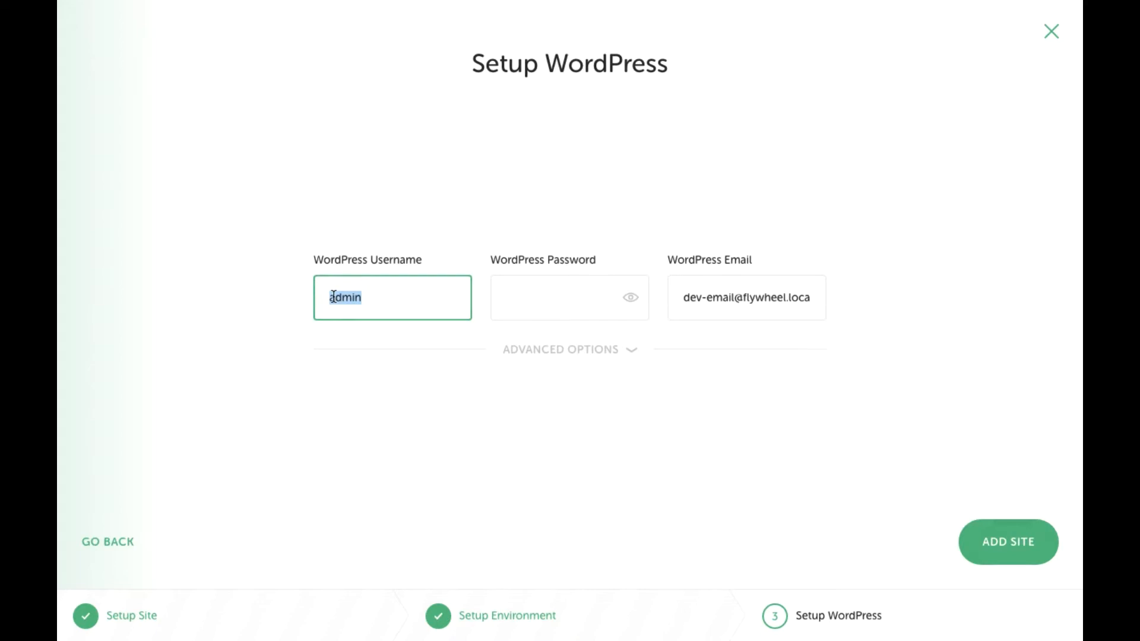
{"action": "type", "text": "kirk"}
{"action": "key", "text": "Tab"}
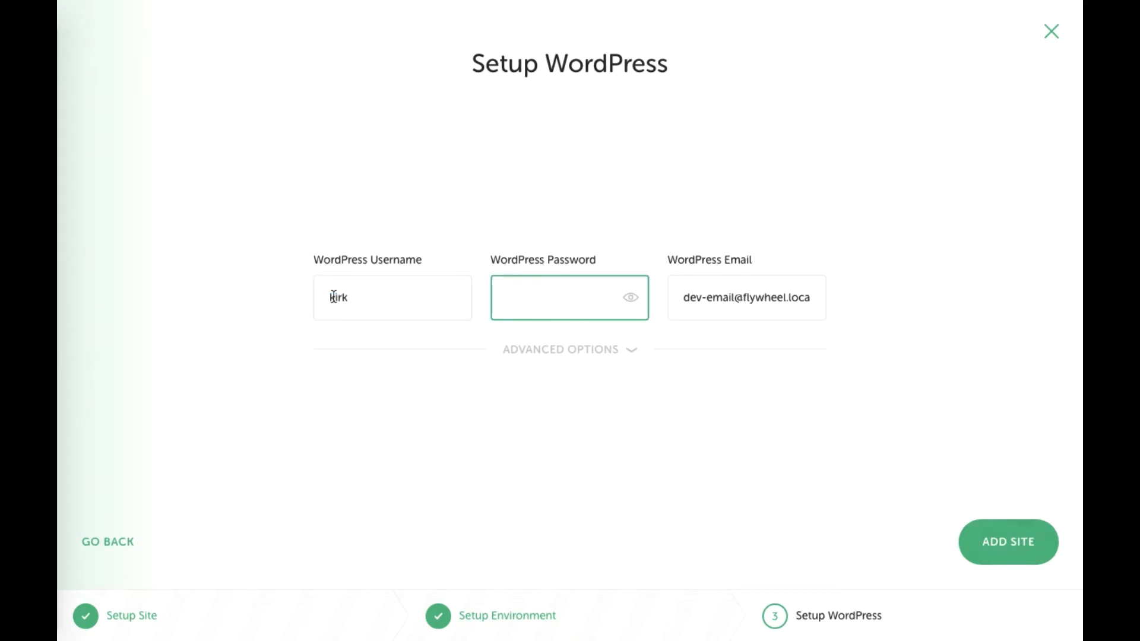
{"action": "type", "text": "•••"}
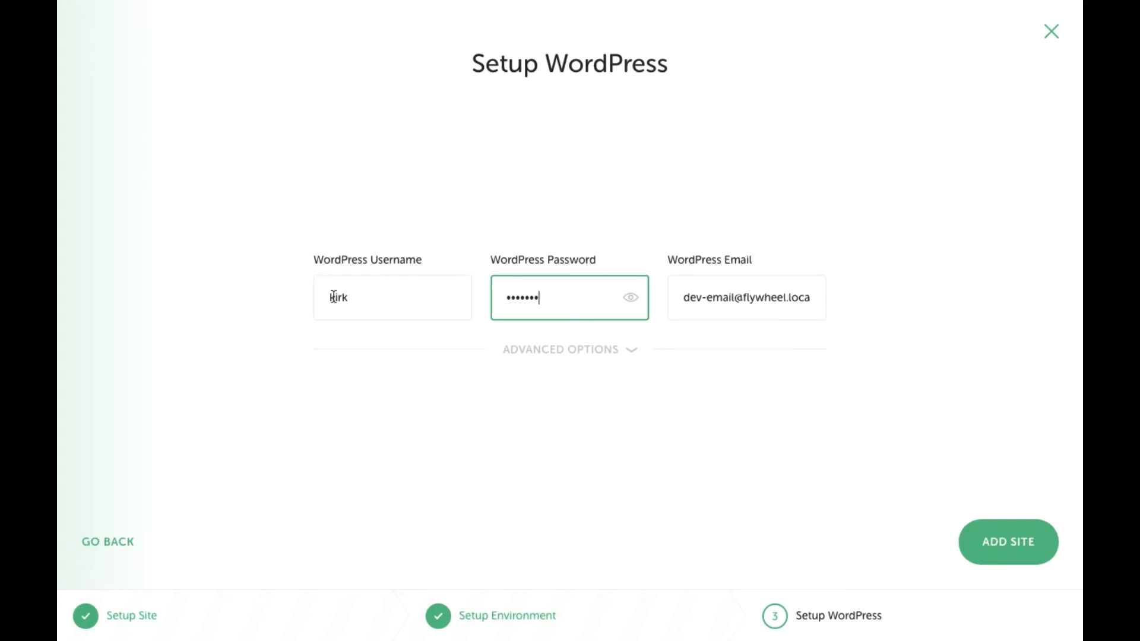
Enter the admin e-mail address, add the site, and save the credentials as default.
{"action": "left_click_drag", "start_coordinate": [691, 295], "coordinate": [816, 299]}
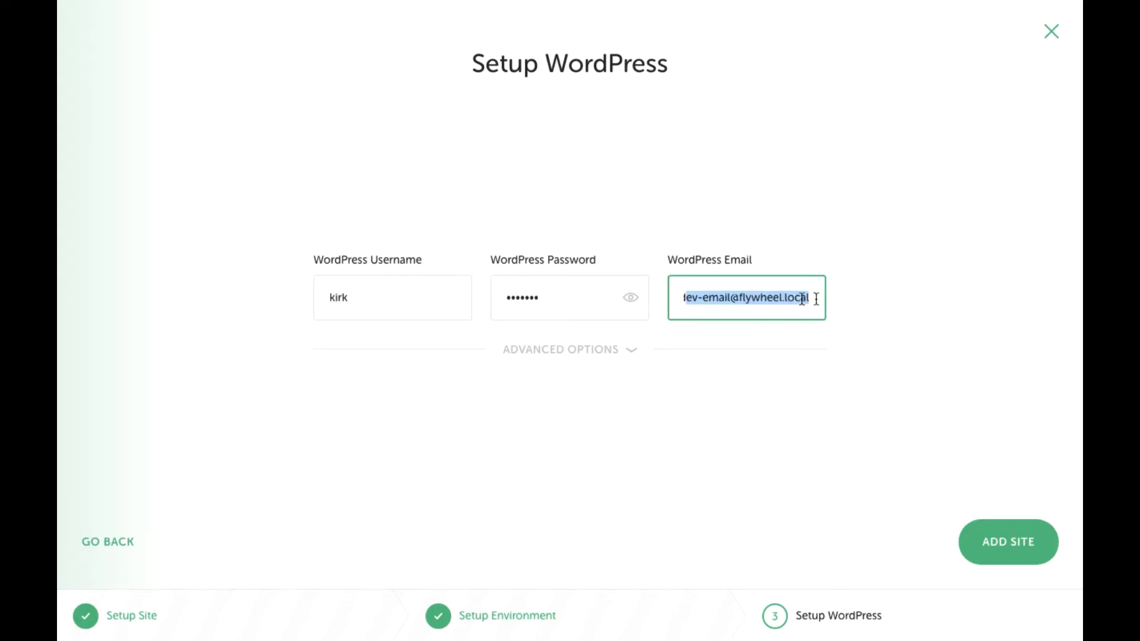
{"action": "key", "text": "BackSpace"}
{"action": "key", "text": "BackSpace"}
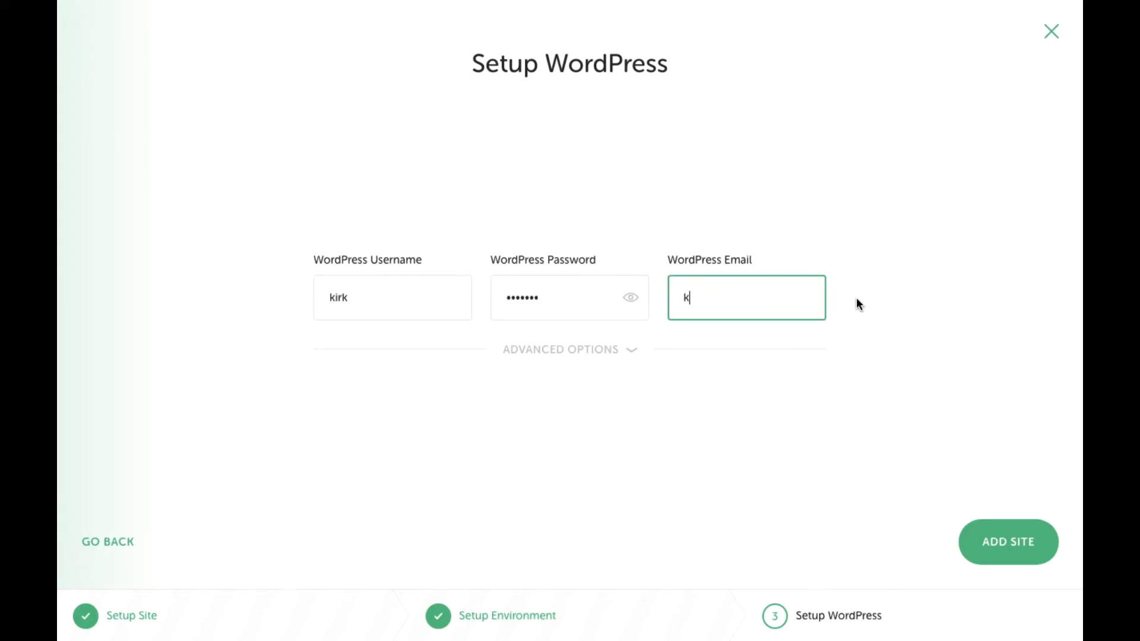
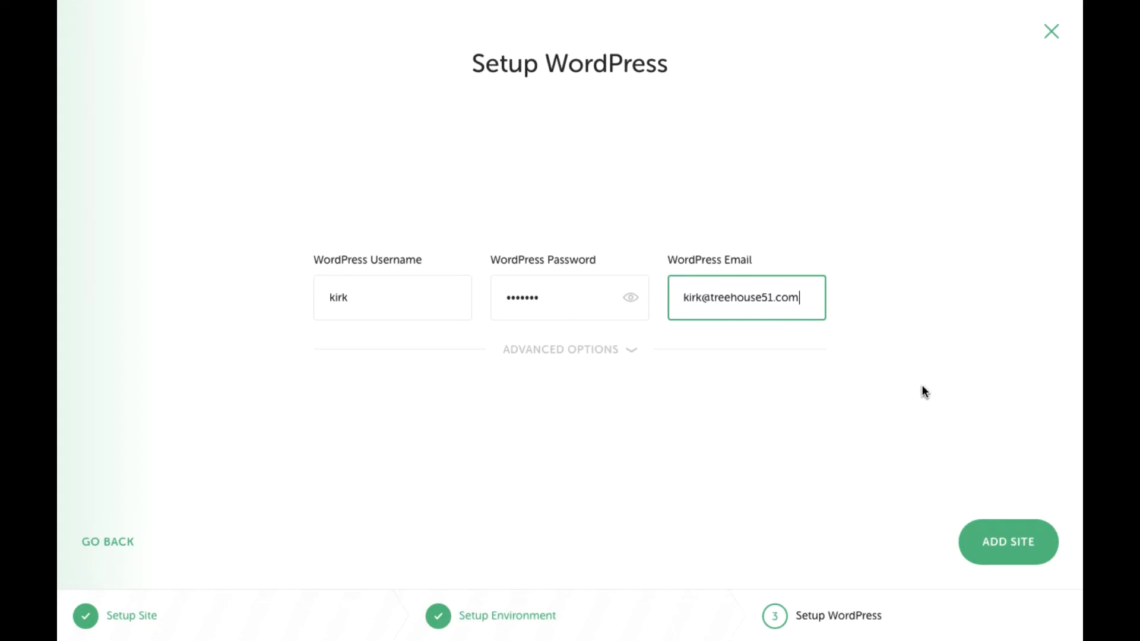
{"action": "left_click", "coordinate": [1003, 549]}
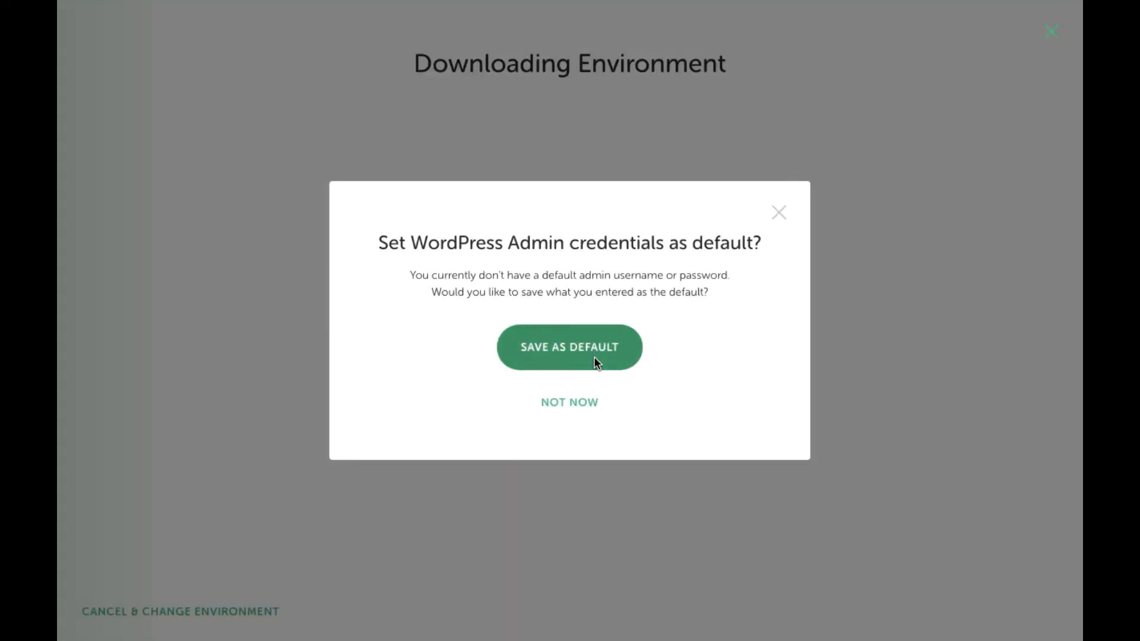
{"action": "left_click", "coordinate": [569, 353]}
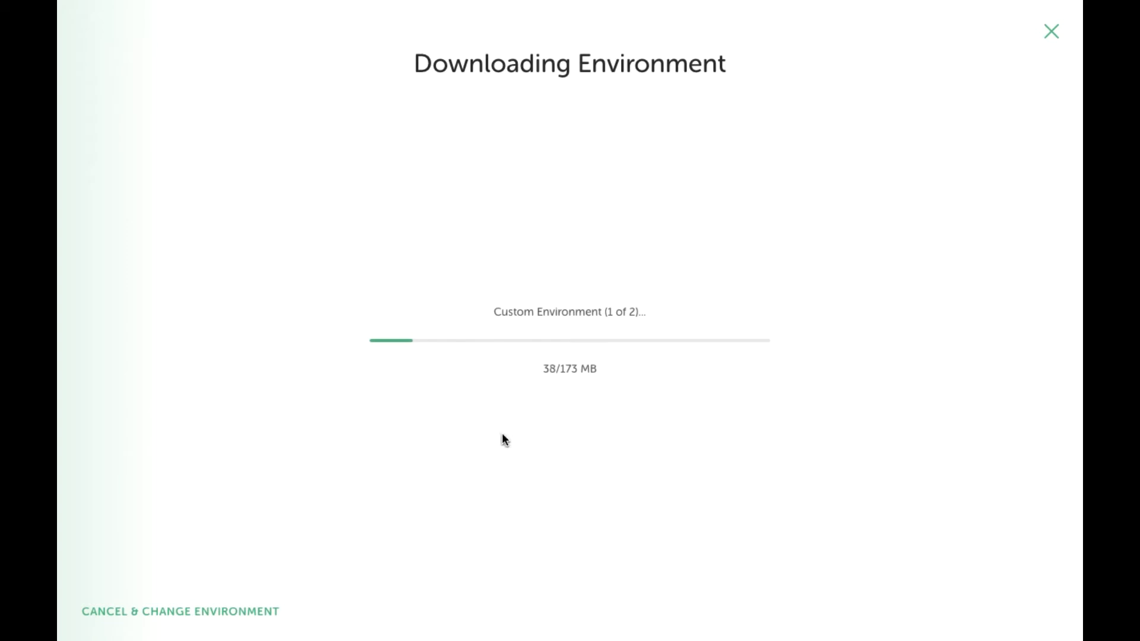
Review T51 - Dev's Database and Site Setup details in Local, then return to Chrome's address bar.
{"action": "mouse_move", "coordinate": [60, 209]}
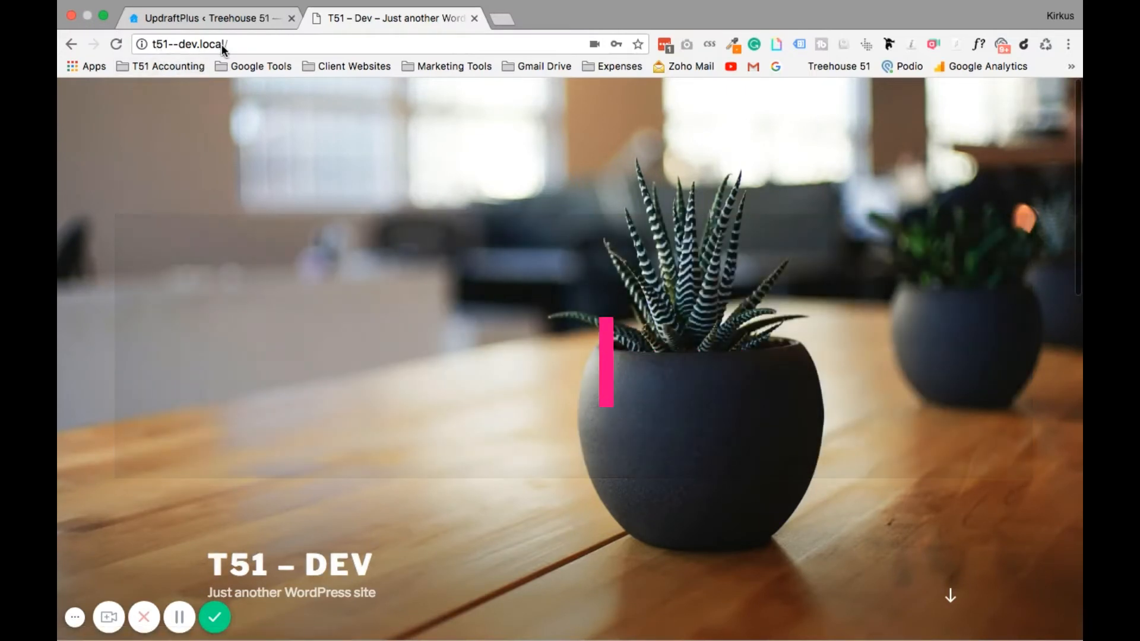
{"action": "mouse_move", "coordinate": [60, 230]}
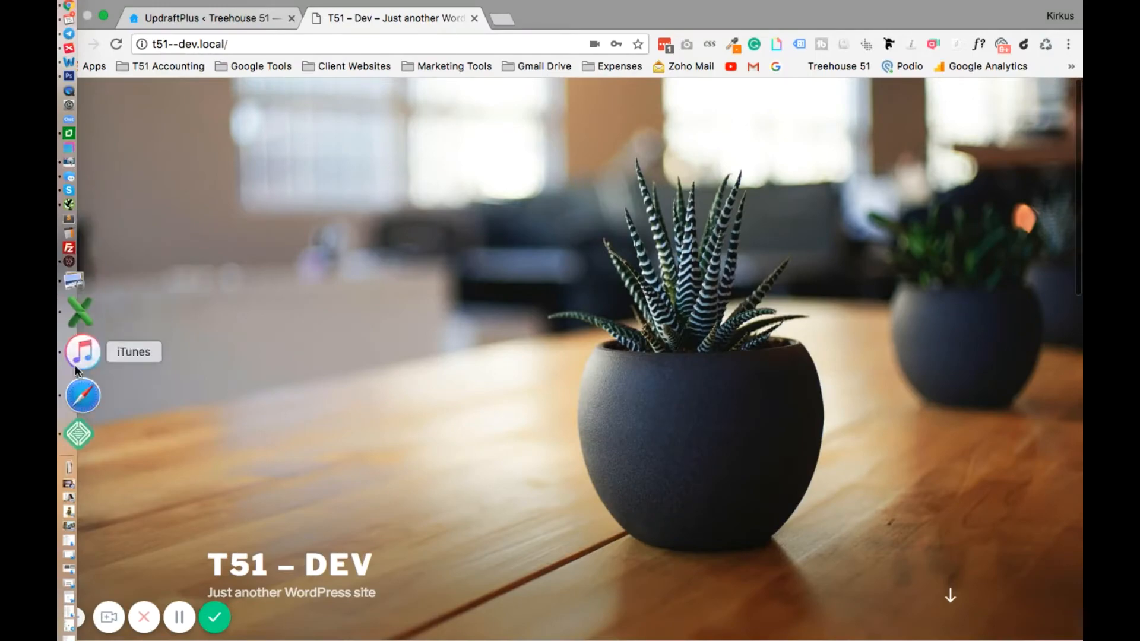
{"action": "left_click", "coordinate": [81, 394]}
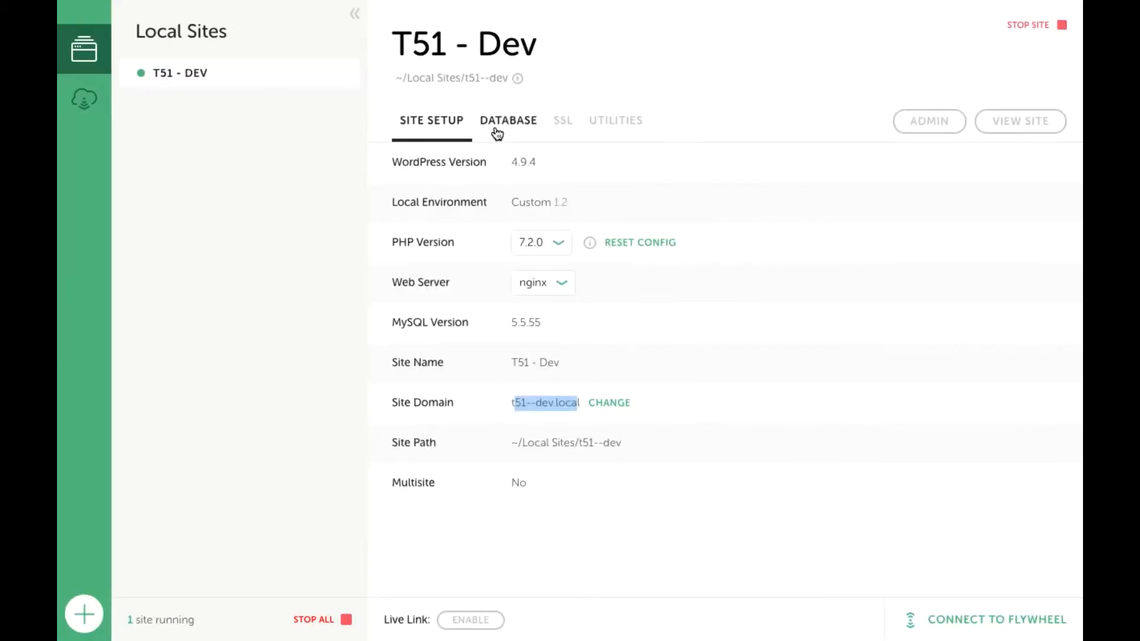
{"action": "left_click", "coordinate": [521, 125]}
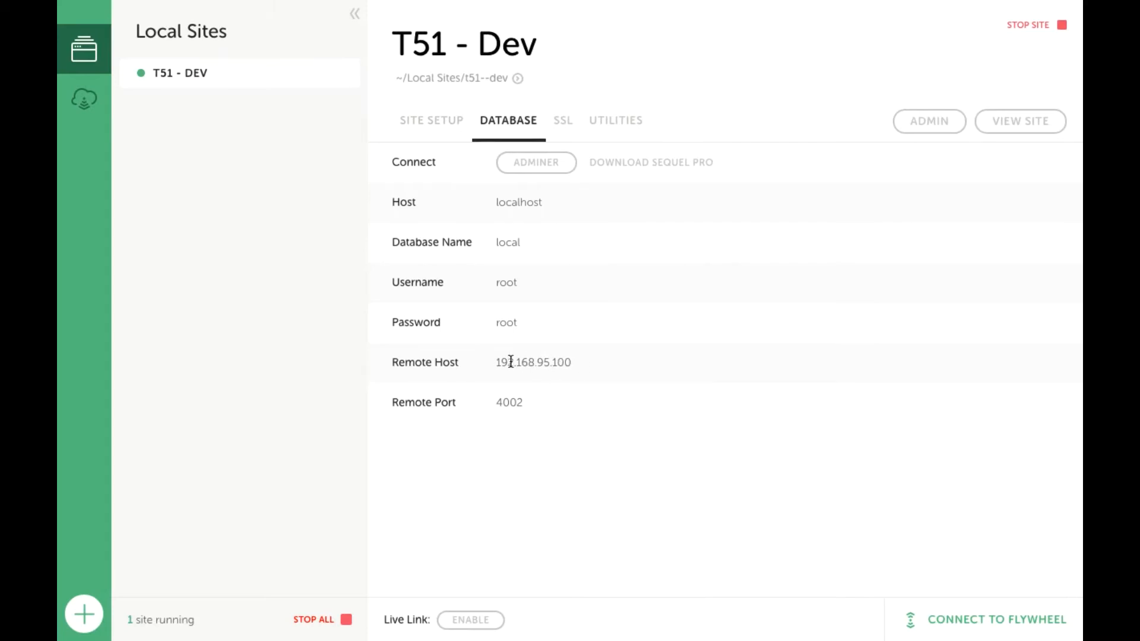
{"action": "left_click", "coordinate": [431, 122]}
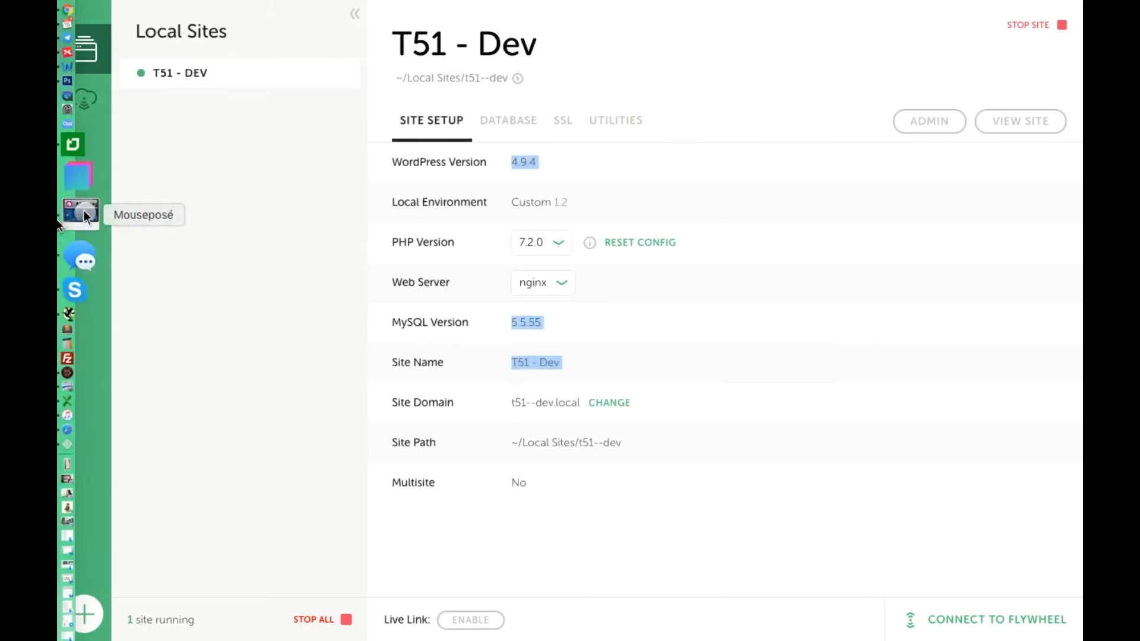
{"action": "left_click", "coordinate": [74, 59]}
{"action": "left_click", "coordinate": [201, 44]}
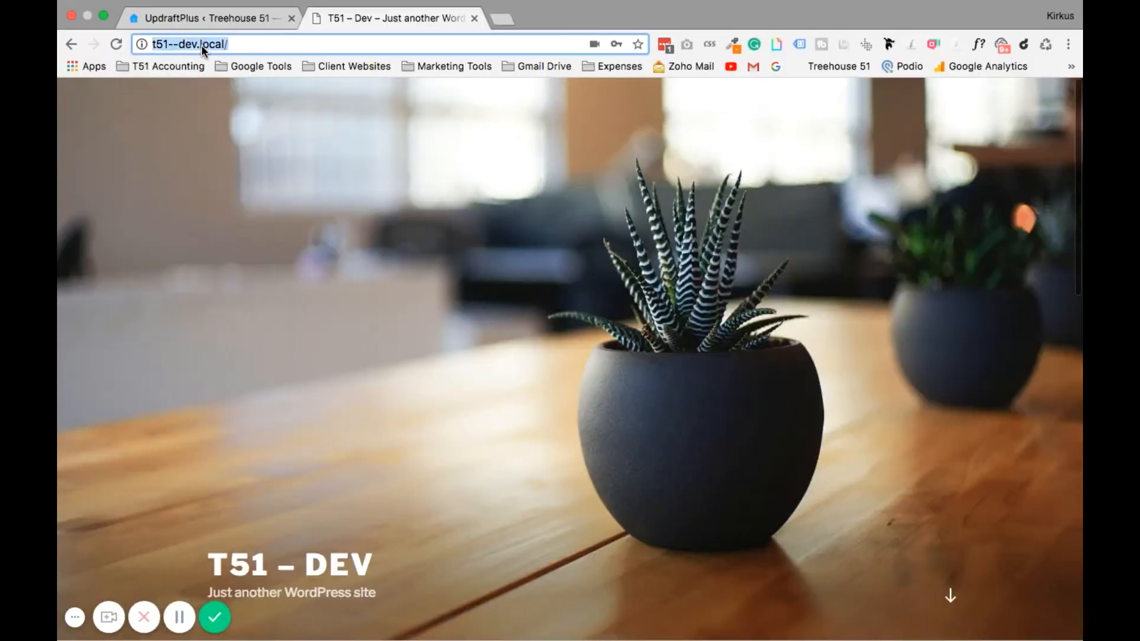
Go to t51--dev.local/wp-admin and log in to the dev site's admin.
{"action": "left_click", "coordinate": [261, 44]}
{"action": "type", "text": "wo-"}
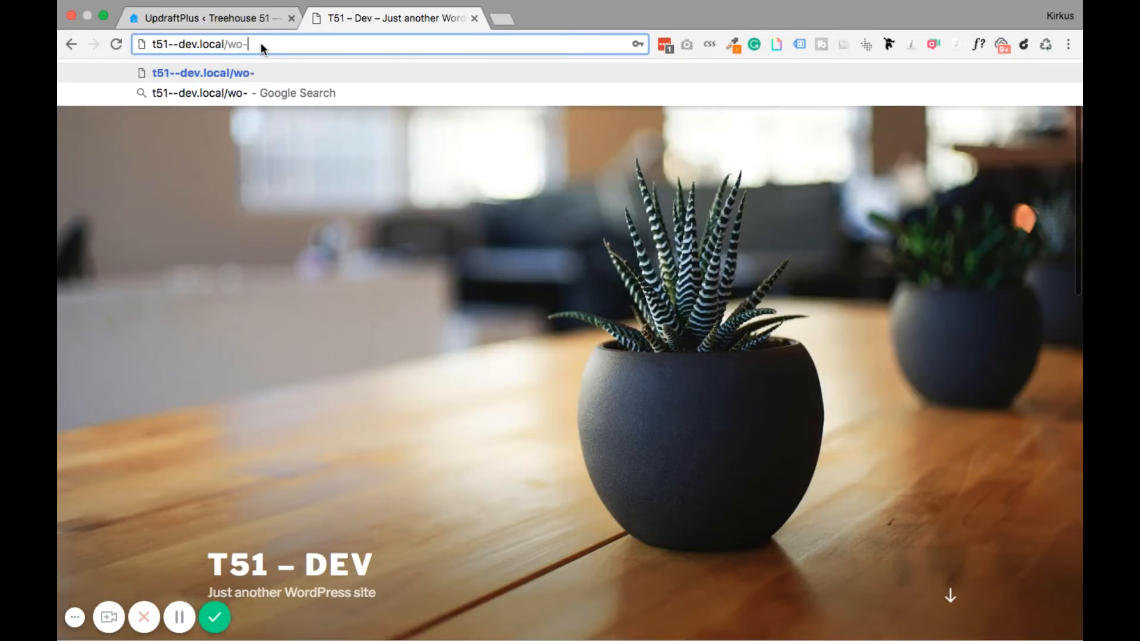
{"action": "type", "text": "ad"}
{"action": "key", "text": "BackSpace"}
{"action": "key", "text": "BackSpace"}
{"action": "key", "text": "BackSpace"}
{"action": "key", "text": "BackSpace"}
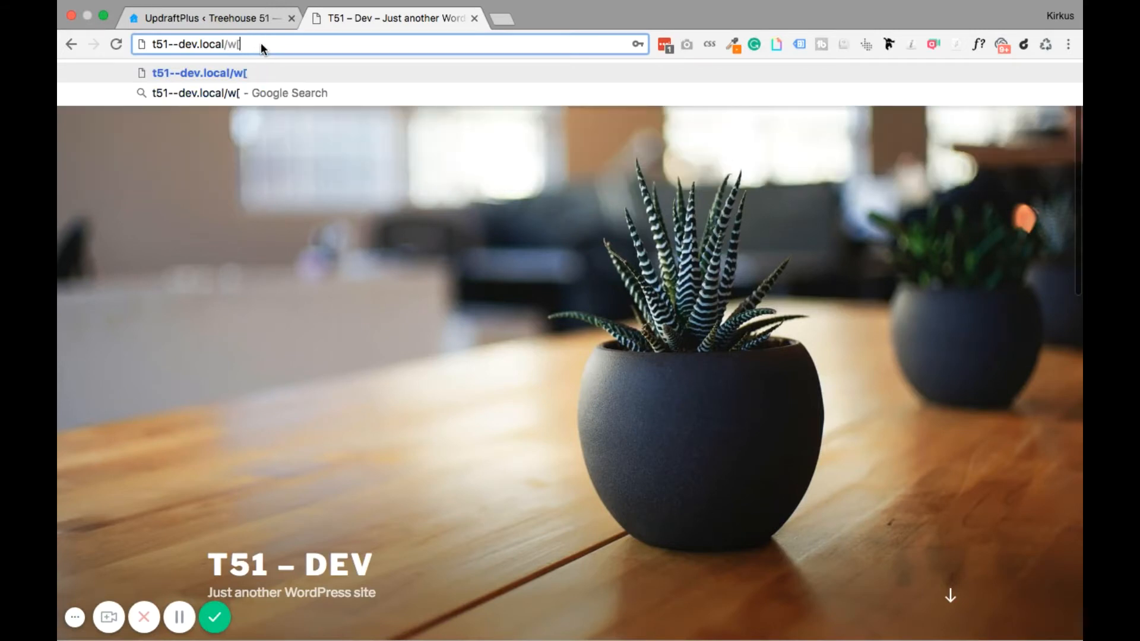
{"action": "type", "text": "p-admin"}
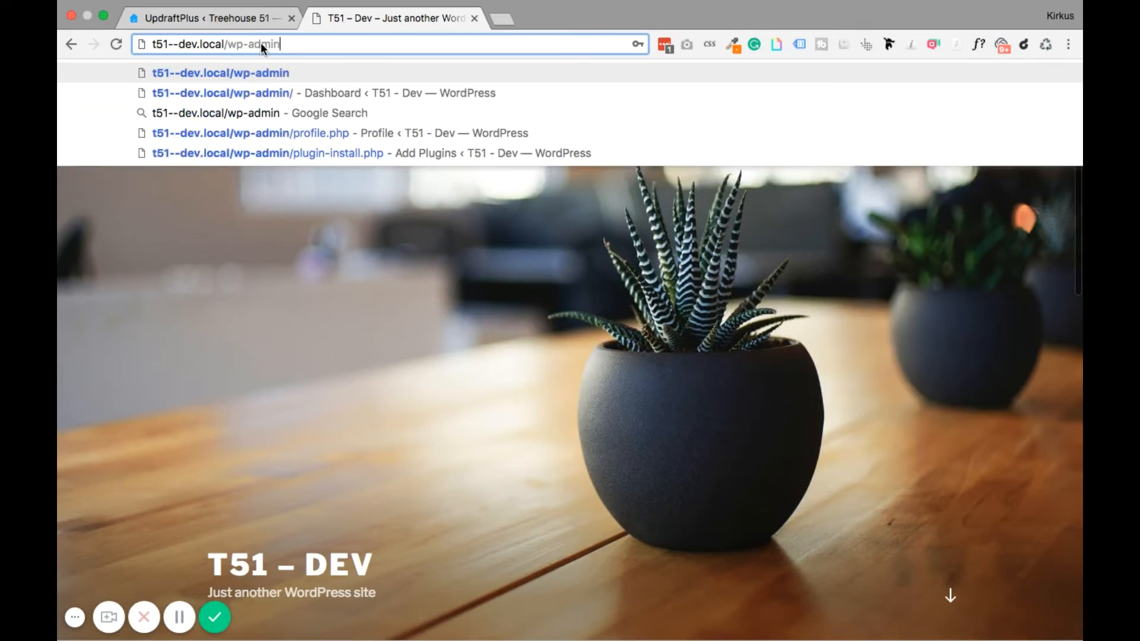
{"action": "key", "text": "Return"}
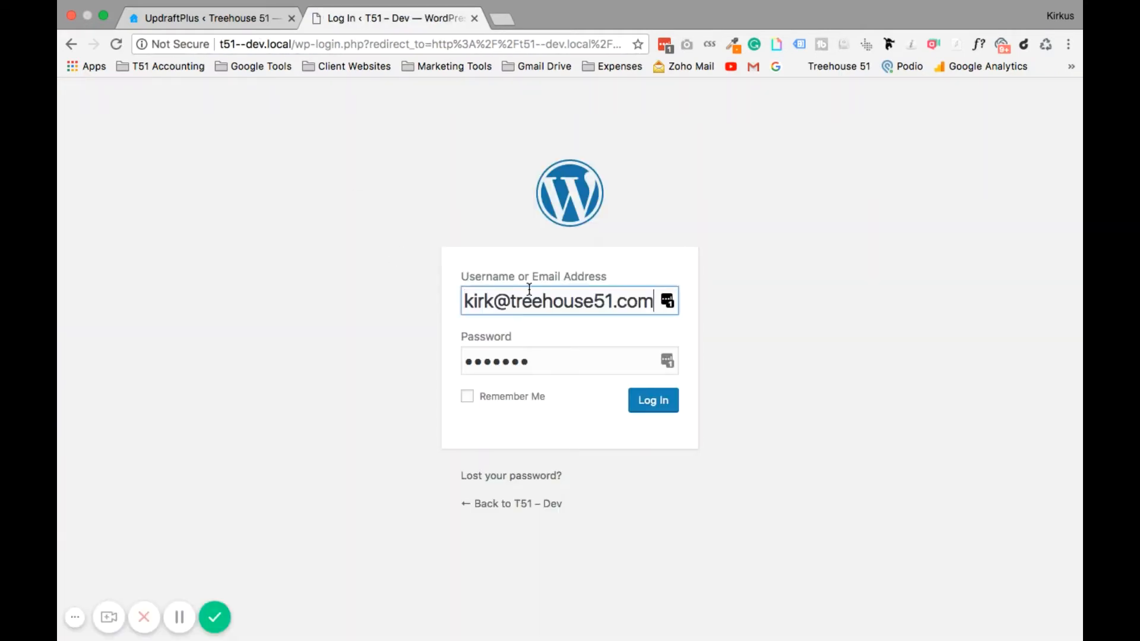
{"action": "left_click", "coordinate": [651, 409]}
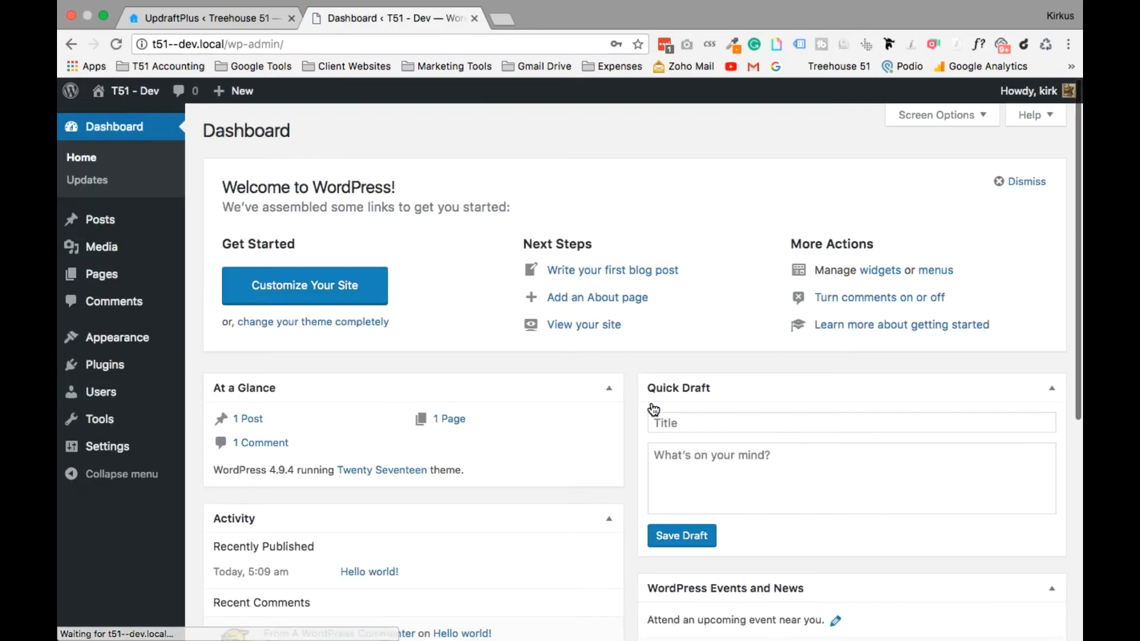
Search for 'updraftplus' and install the UpdraftPlus backup plugin on the T51 - Dev site.
{"action": "mouse_move", "coordinate": [107, 371]}
{"action": "left_click", "coordinate": [218, 390]}
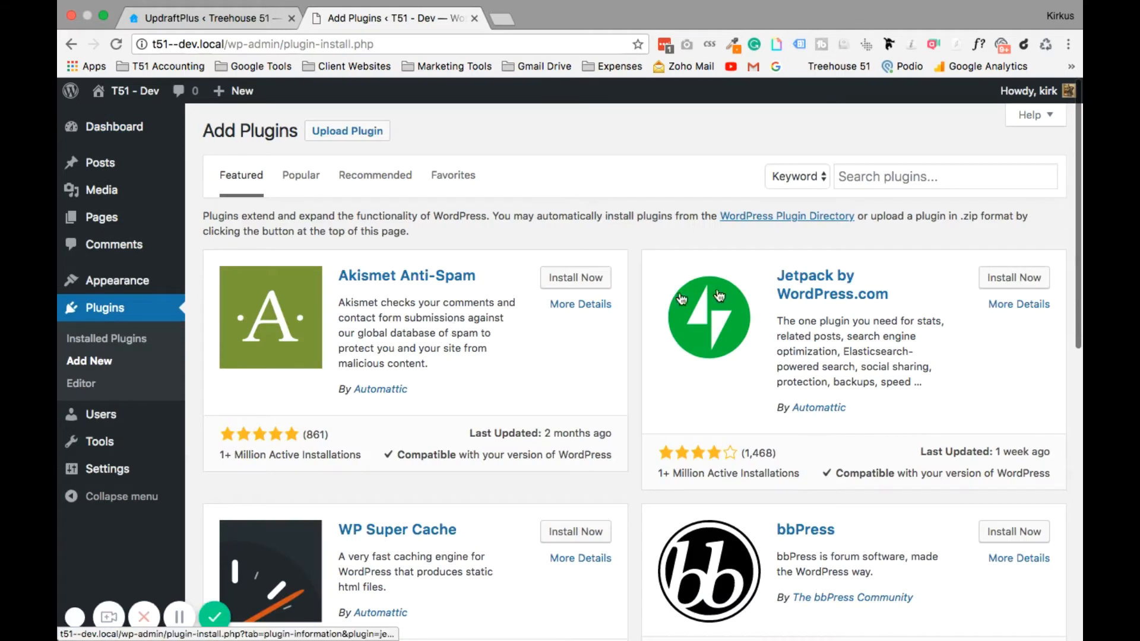
{"action": "left_click", "coordinate": [886, 181]}
{"action": "type", "text": "up"}
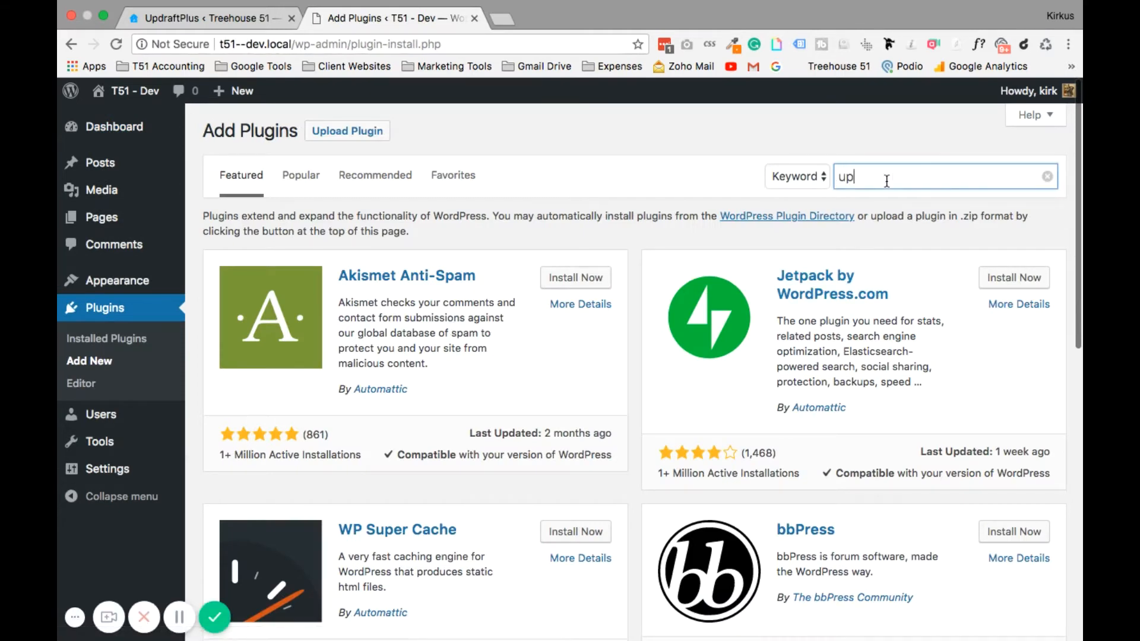
{"action": "type", "text": "draftplus"}
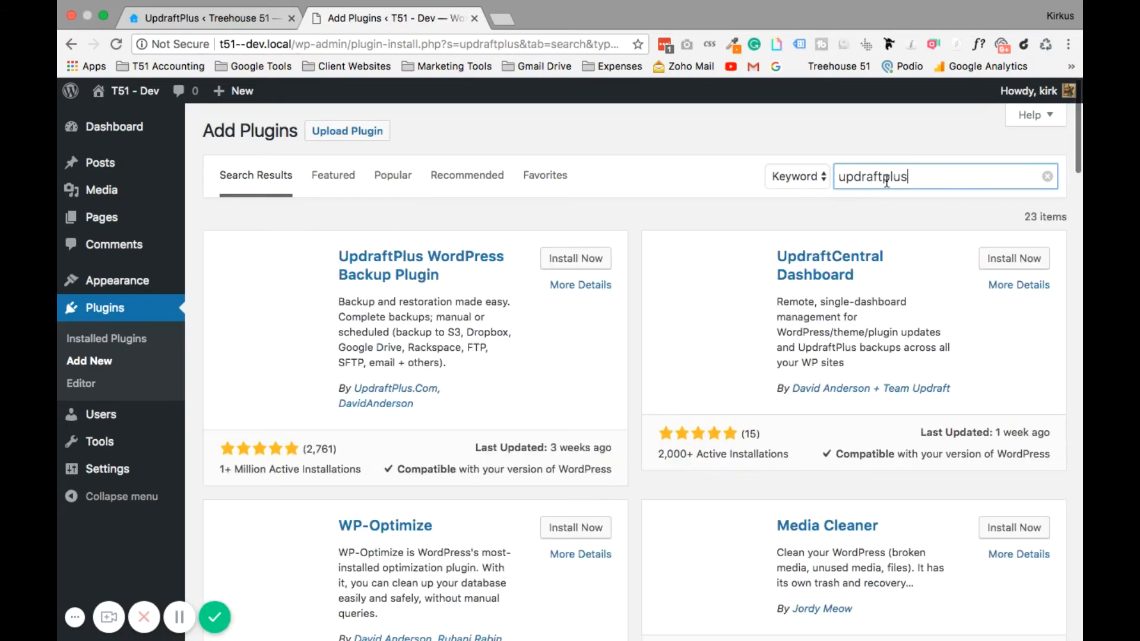
{"action": "left_click", "coordinate": [570, 262]}
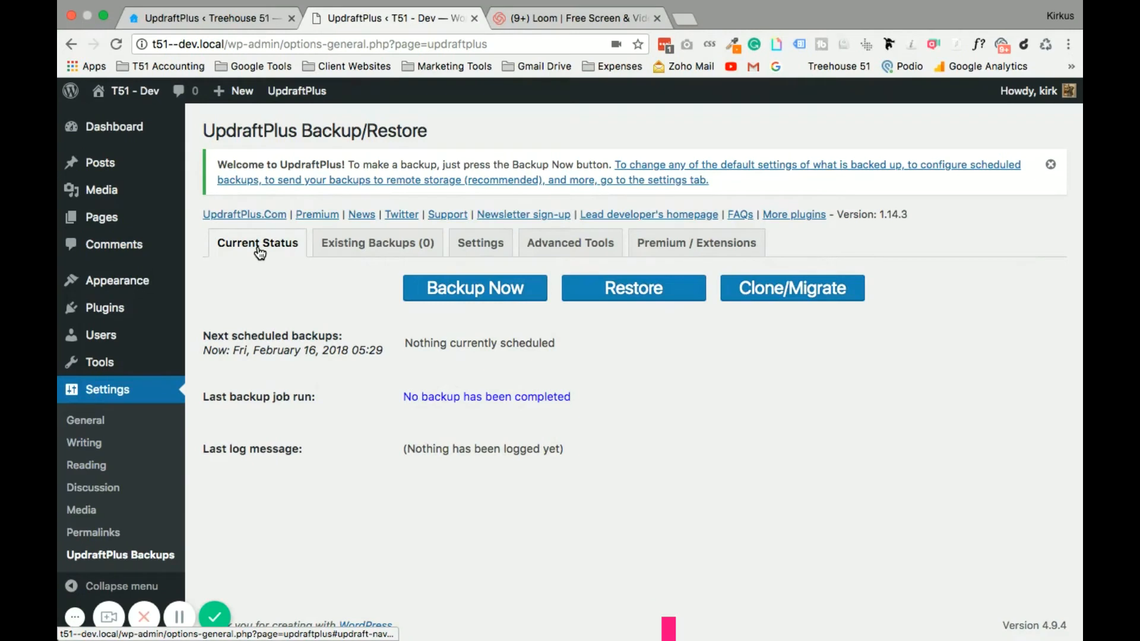
Reveal UpdraftPlus's backup upload area after checking the live site's backup page.
{"action": "left_click", "coordinate": [604, 288]}
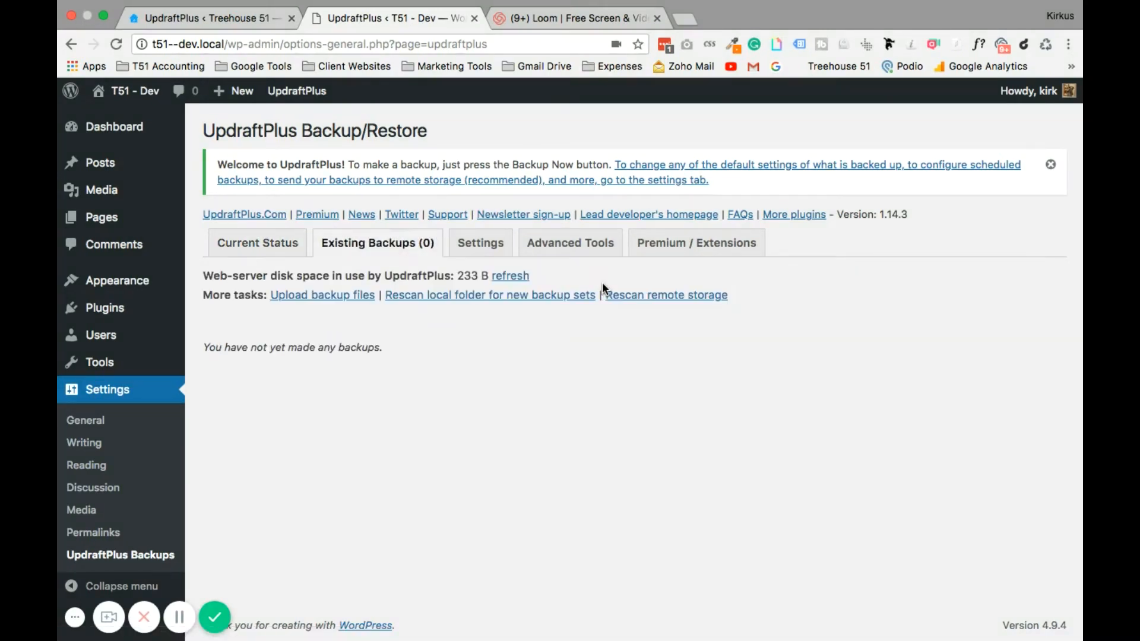
{"action": "left_click", "coordinate": [313, 297]}
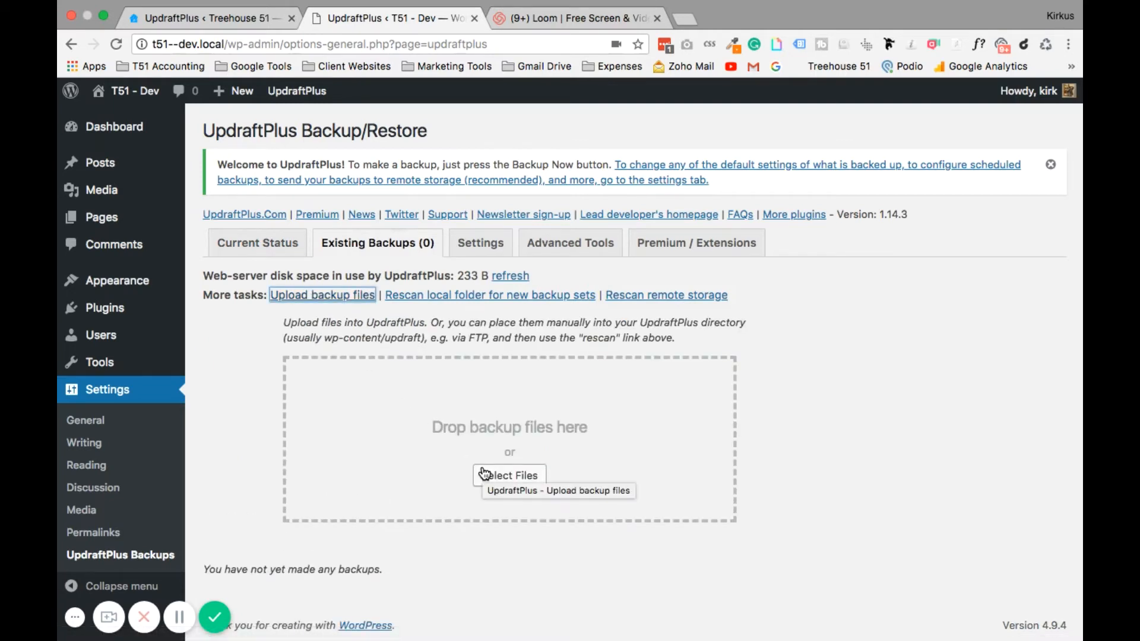
{"action": "left_click", "coordinate": [219, 19]}
{"action": "scroll", "coordinate": [318, 357], "scroll_direction": "down", "scroll_amount": 5}
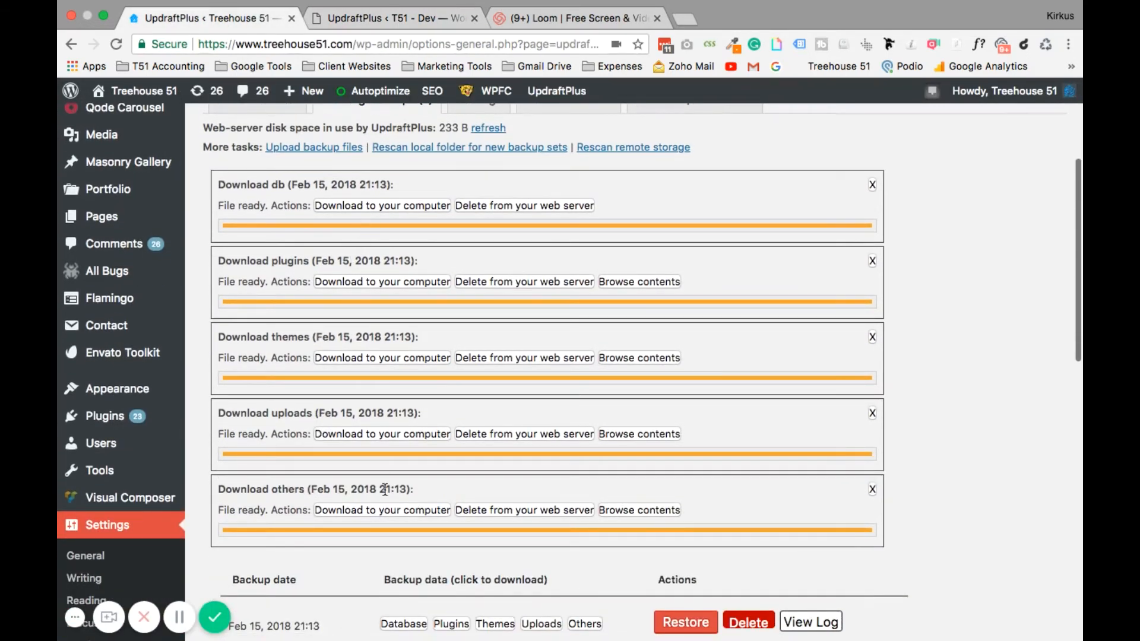
{"action": "left_click", "coordinate": [395, 19]}
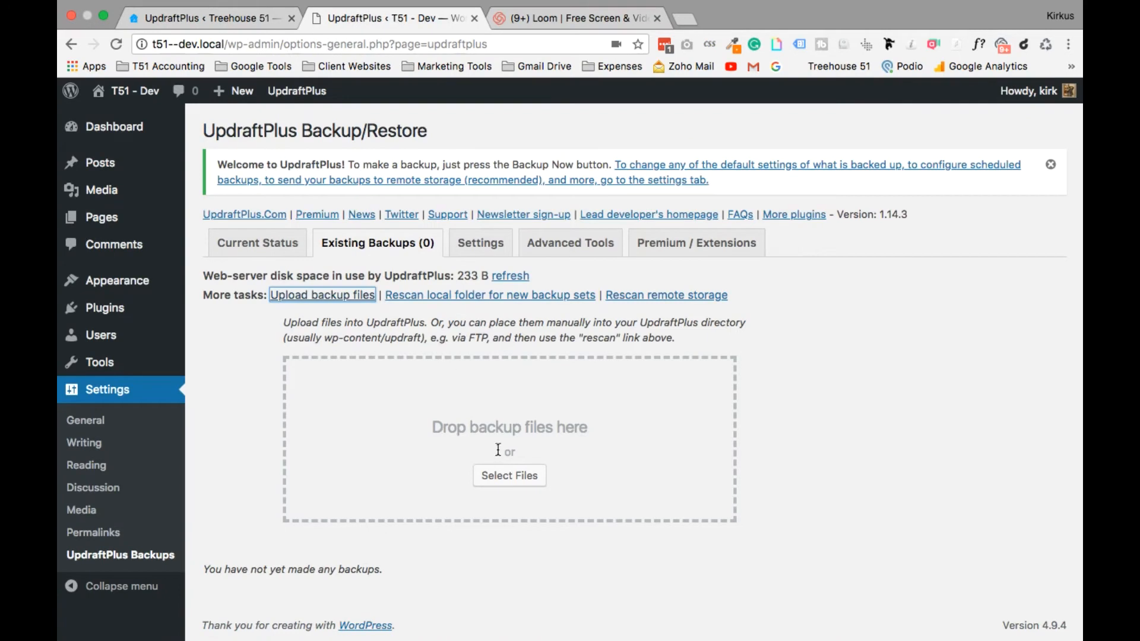
Upload the downloaded db, plugins, themes, uploads and others backup archives.
{"action": "left_click", "coordinate": [510, 478]}
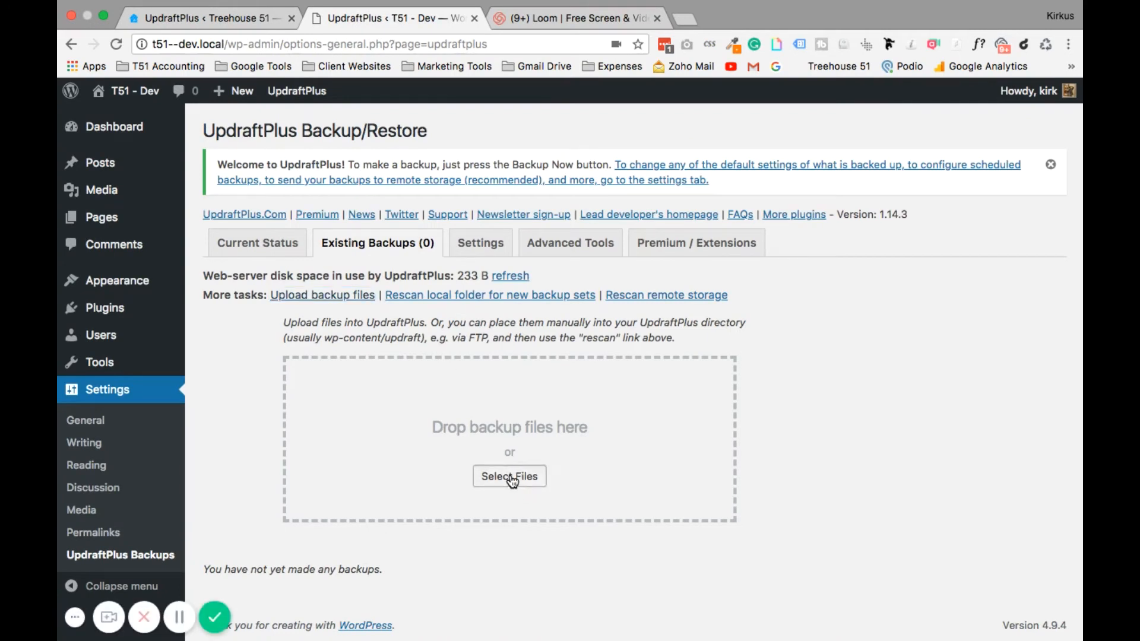
{"action": "left_click", "coordinate": [510, 478]}
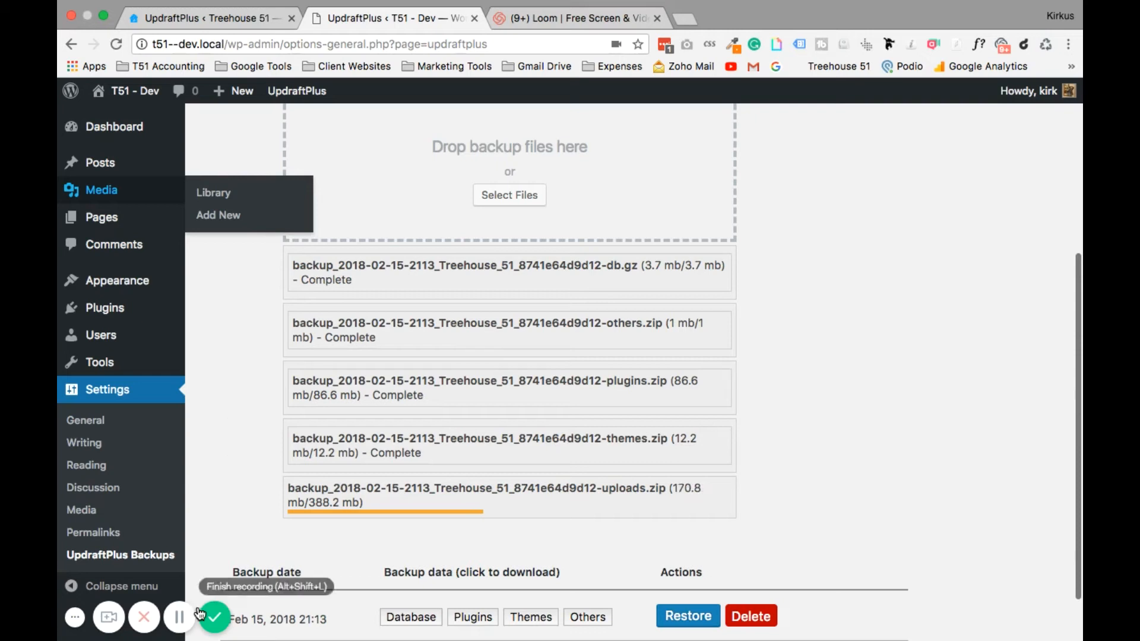
{"action": "left_click", "coordinate": [180, 618]}
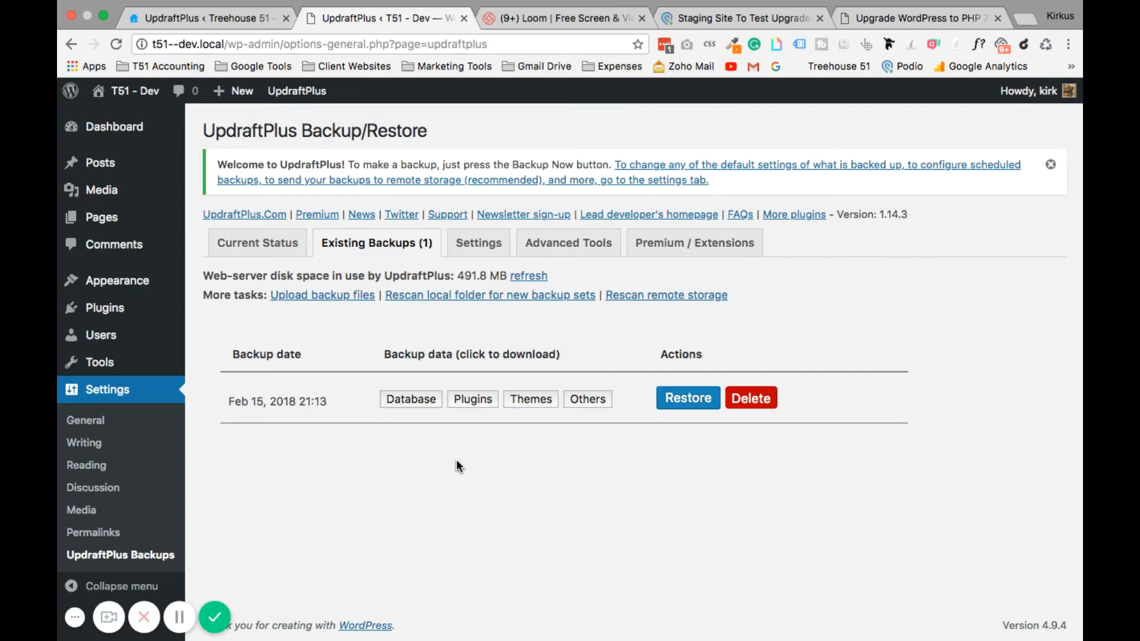
Restore the Feb 15, 2018 backup's plugins, themes, others and database, confirming past migration warnings.
{"action": "left_click", "coordinate": [685, 398]}
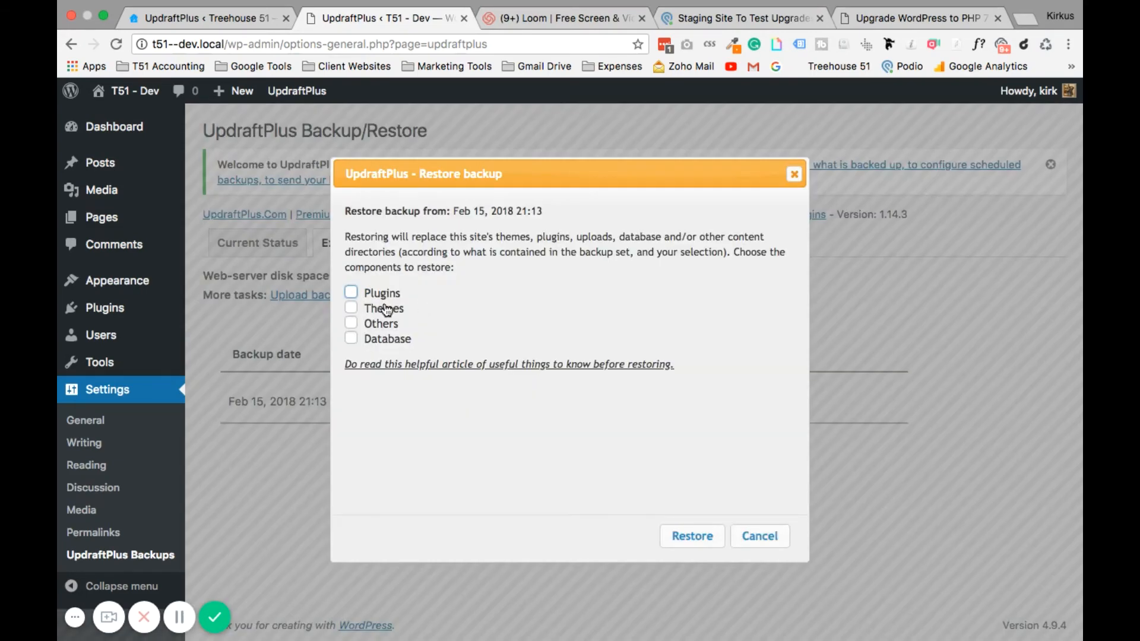
{"action": "left_click", "coordinate": [351, 292]}
{"action": "left_click", "coordinate": [350, 308]}
{"action": "left_click", "coordinate": [351, 324]}
{"action": "left_click", "coordinate": [351, 338]}
{"action": "left_click", "coordinate": [691, 545]}
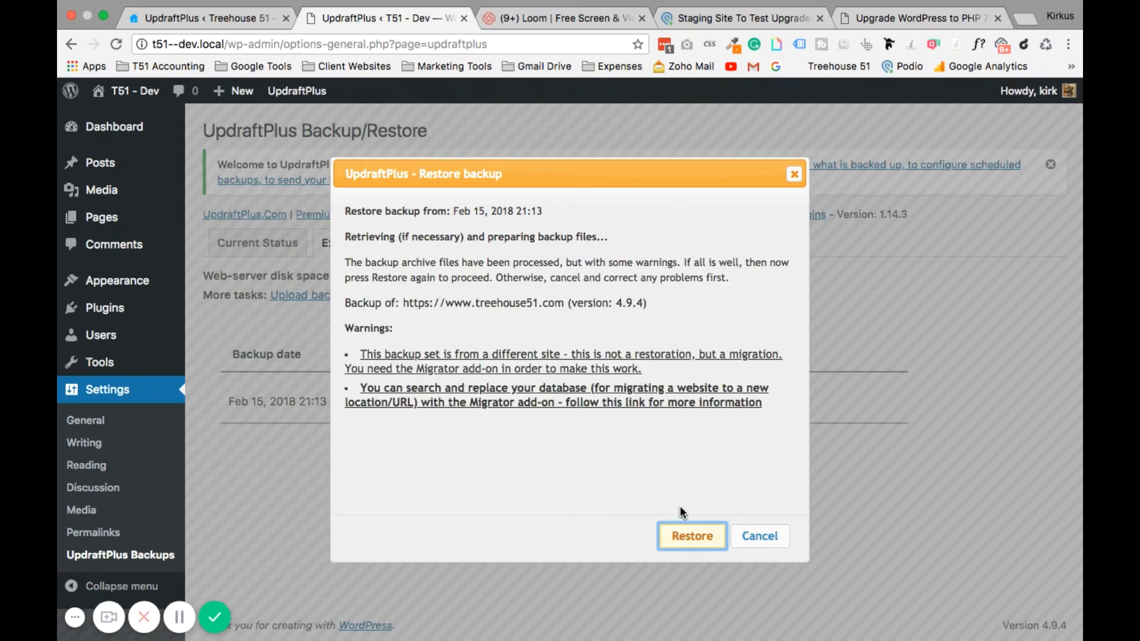
{"action": "left_click", "coordinate": [688, 537]}
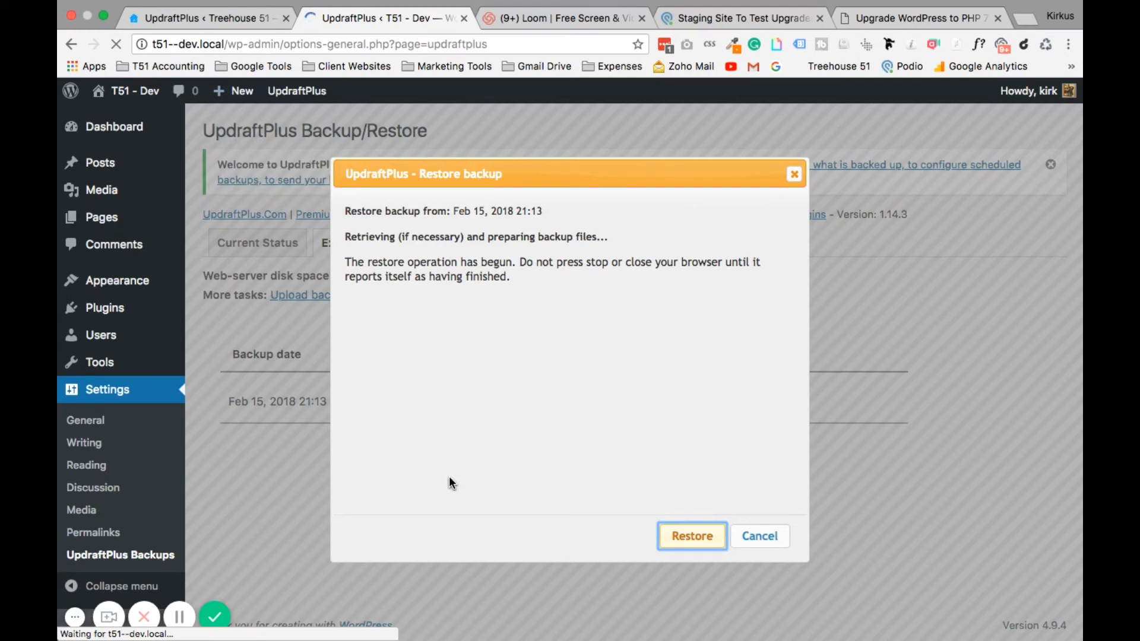
{"action": "left_click", "coordinate": [179, 617]}
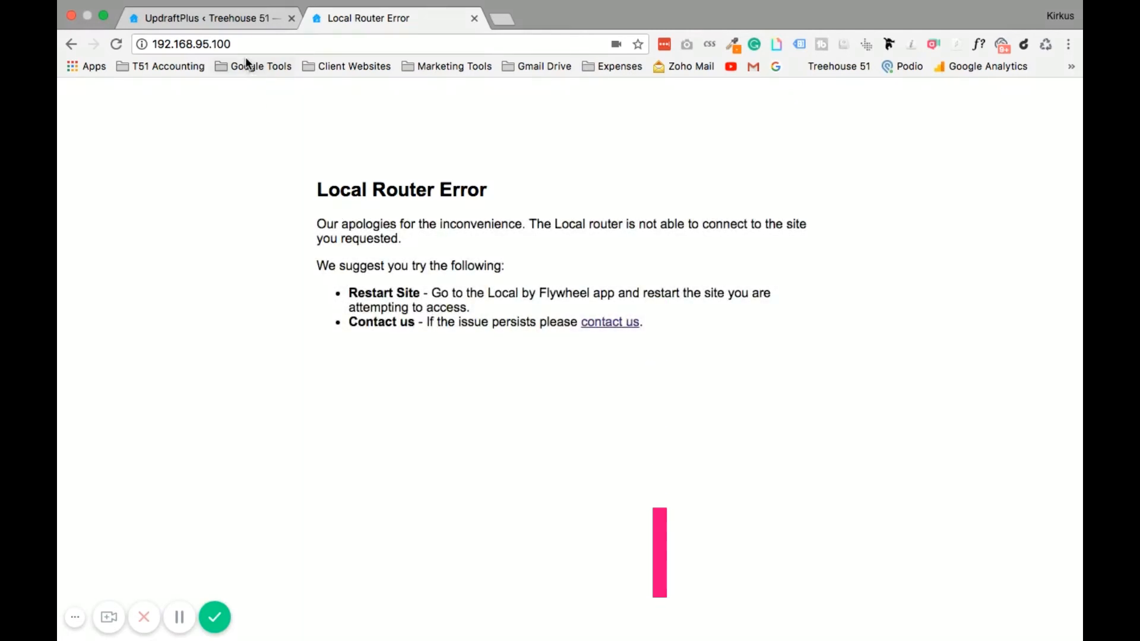
Start the stopped T51 - Dev site in Local by Flywheel.
{"action": "left_click", "coordinate": [235, 45]}
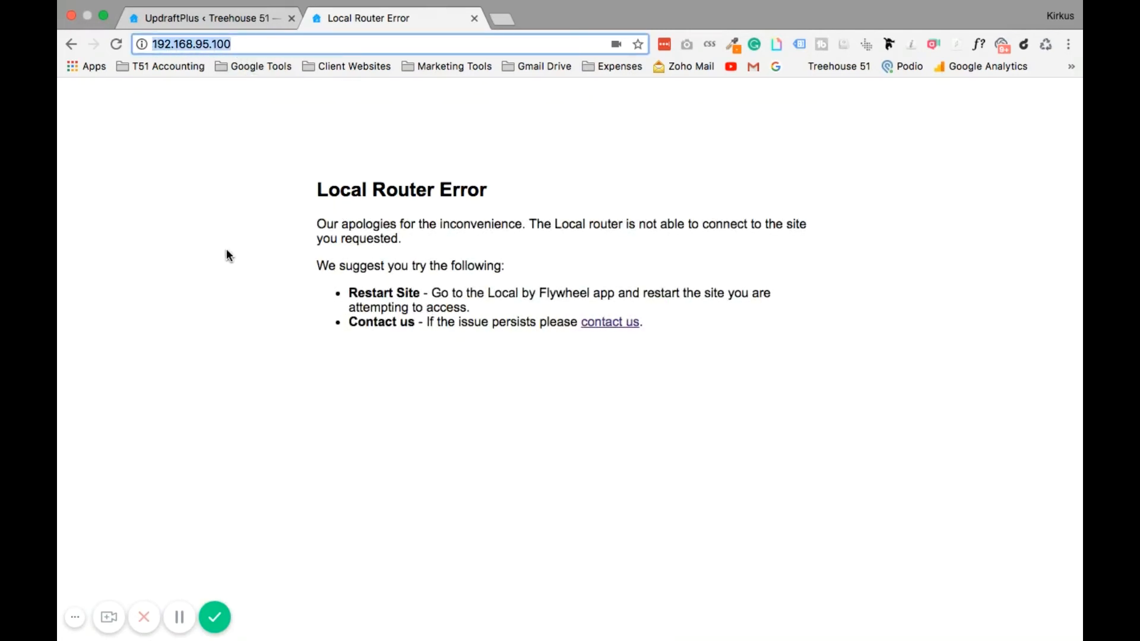
{"action": "left_click_drag", "start_coordinate": [319, 191], "coordinate": [493, 201]}
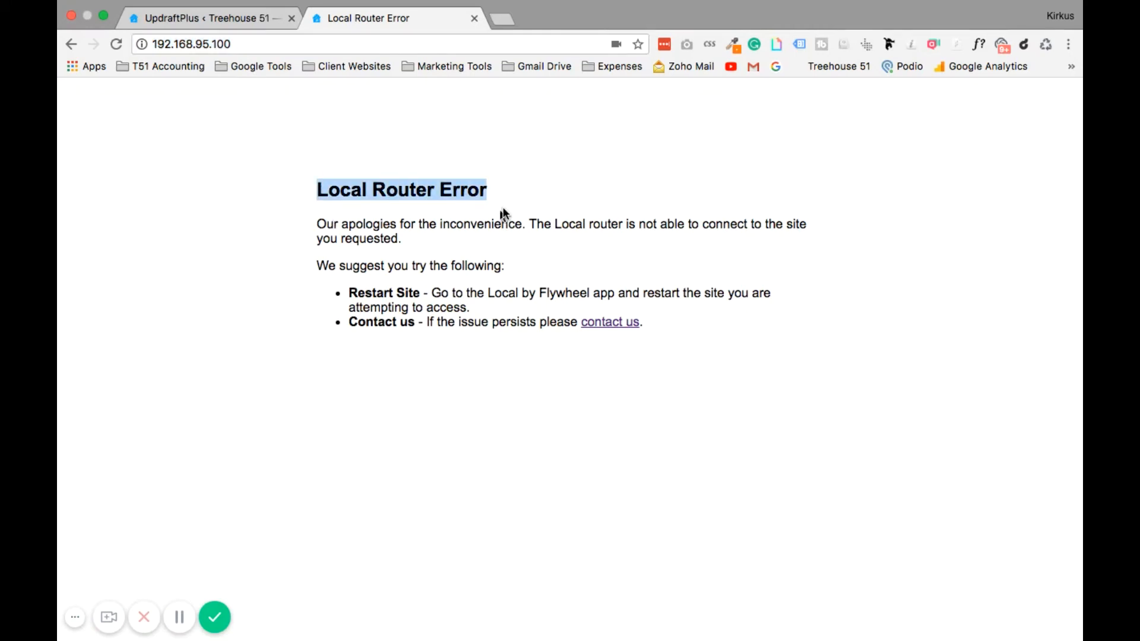
{"action": "left_click", "coordinate": [263, 292]}
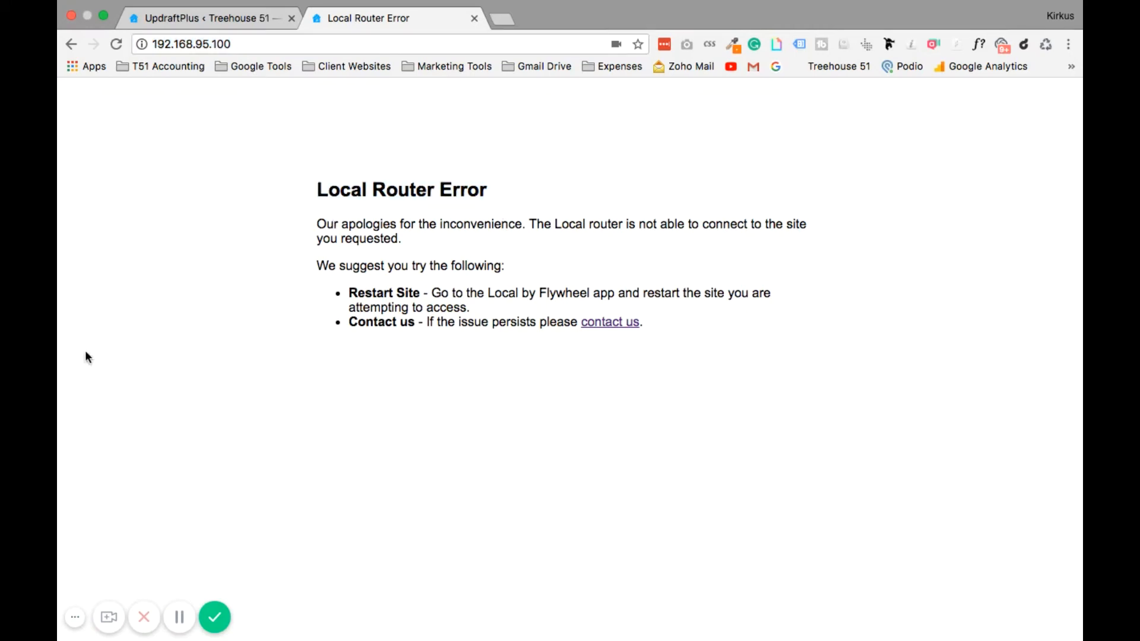
{"action": "mouse_move", "coordinate": [59, 358]}
{"action": "left_click", "coordinate": [80, 387]}
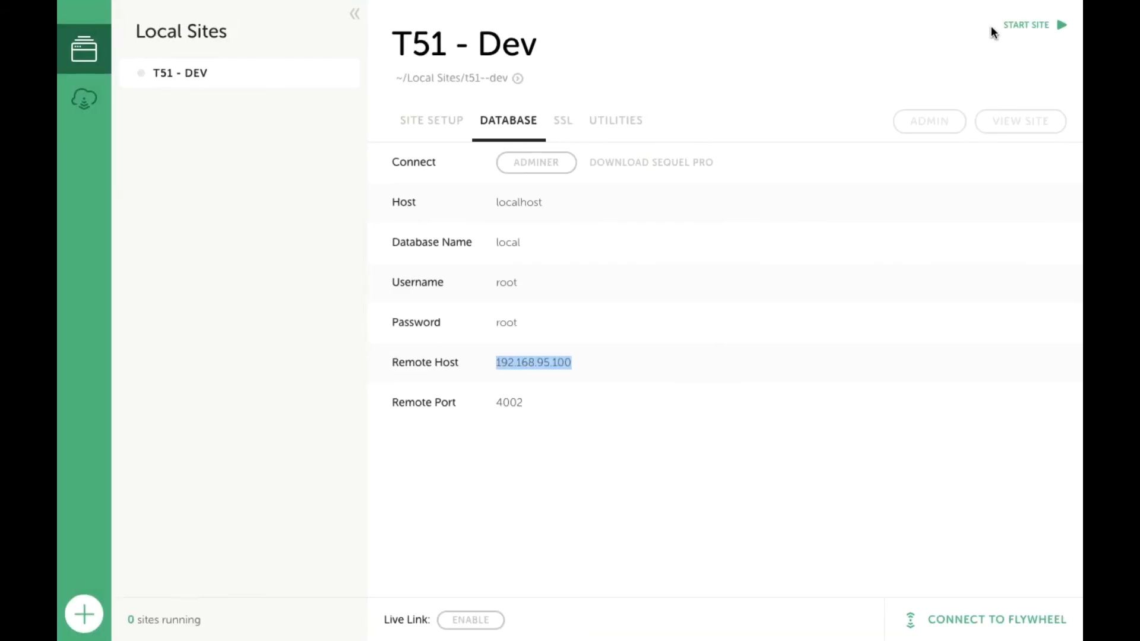
{"action": "left_click", "coordinate": [1035, 26]}
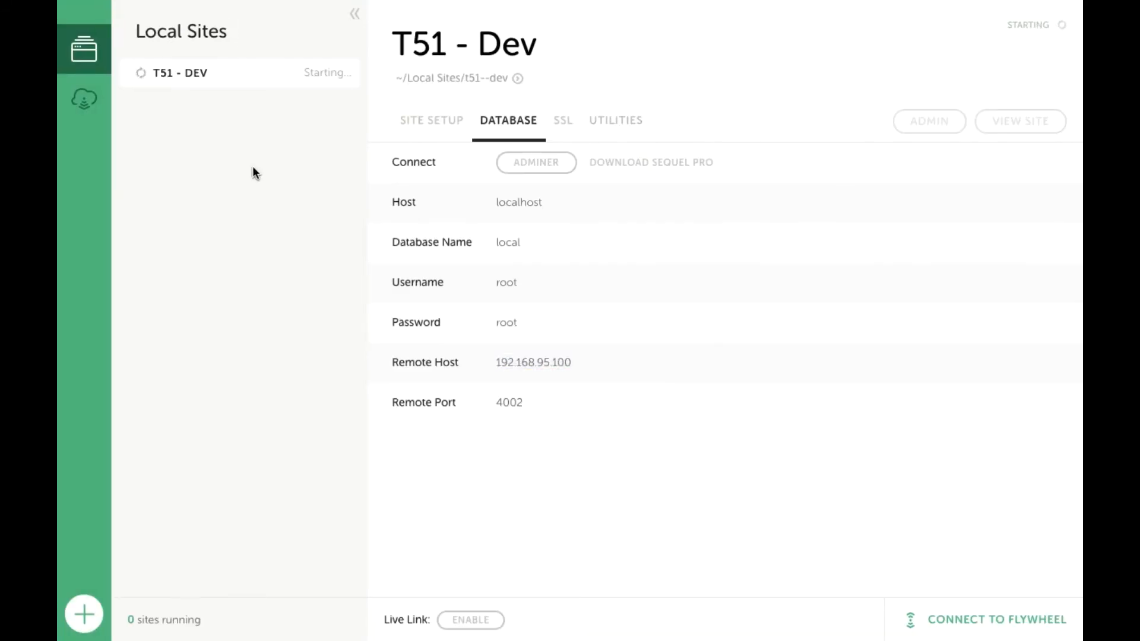
Back in Chrome, reload the dev site address to reach the running site.
{"action": "mouse_move", "coordinate": [61, 102]}
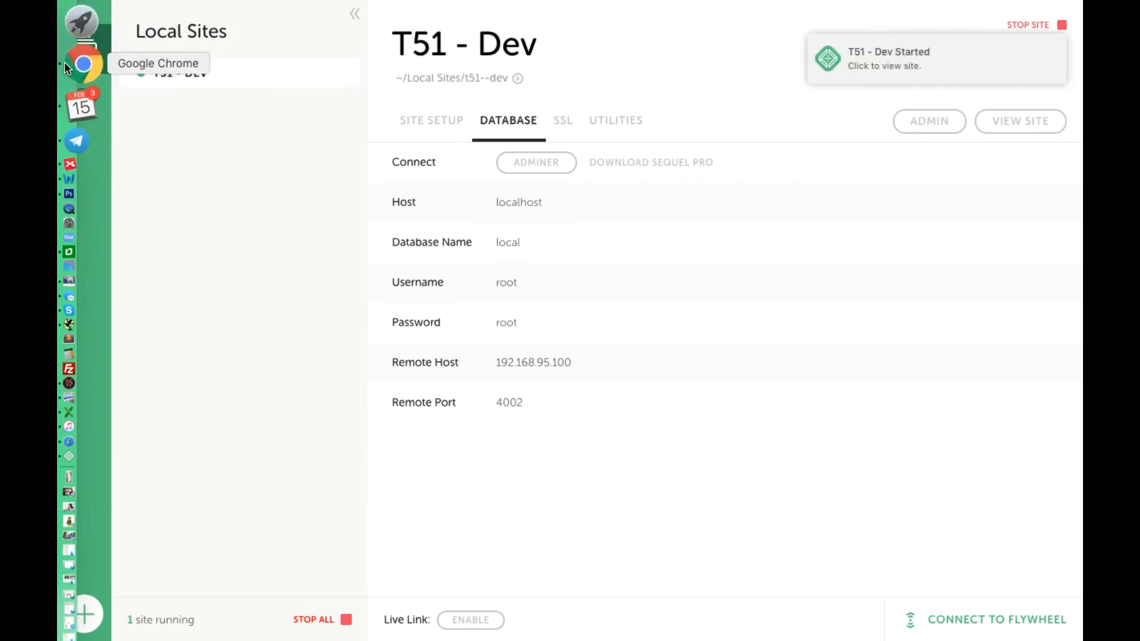
{"action": "left_click", "coordinate": [65, 63]}
{"action": "left_click", "coordinate": [207, 39]}
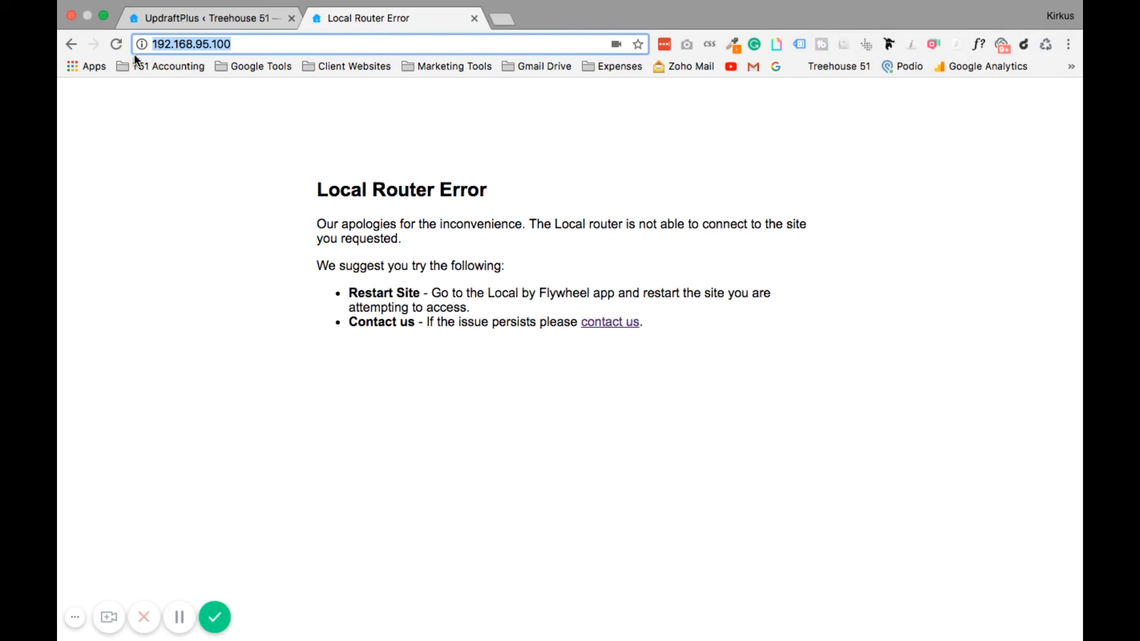
{"action": "left_click", "coordinate": [115, 48]}
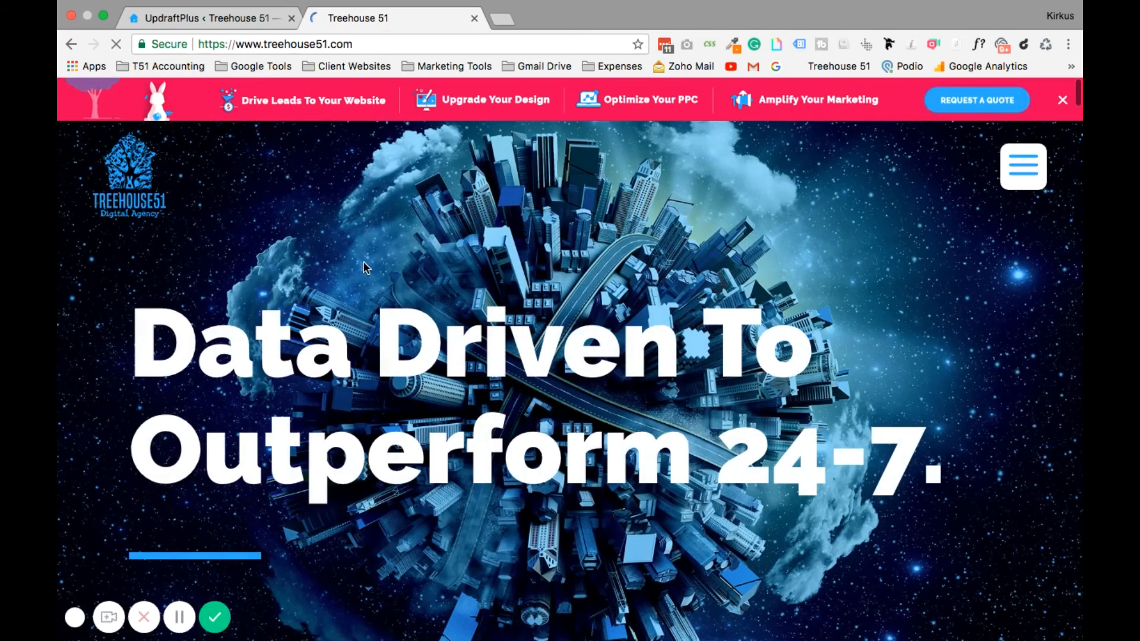
Scroll the Treehouse 51 homepage, then open, scroll and close its navigation menu.
{"action": "scroll", "coordinate": [372, 293], "scroll_direction": "down", "scroll_amount": 5}
{"action": "scroll", "coordinate": [372, 292], "scroll_direction": "down", "scroll_amount": 15}
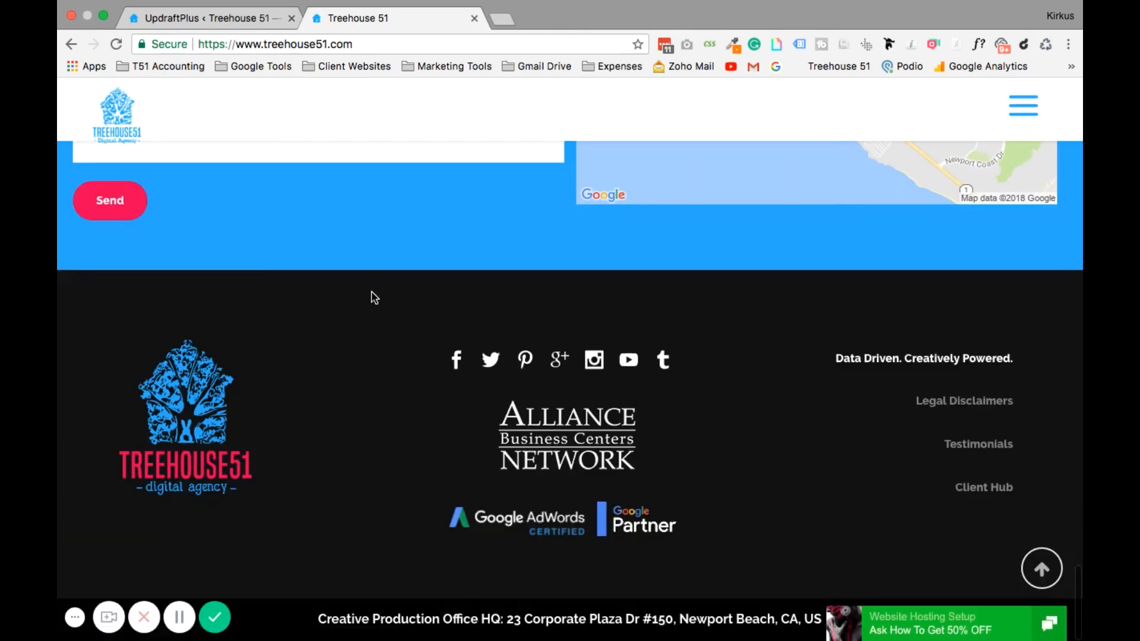
{"action": "scroll", "coordinate": [373, 297], "scroll_direction": "up", "scroll_amount": 15}
{"action": "scroll", "coordinate": [371, 295], "scroll_direction": "up", "scroll_amount": 10}
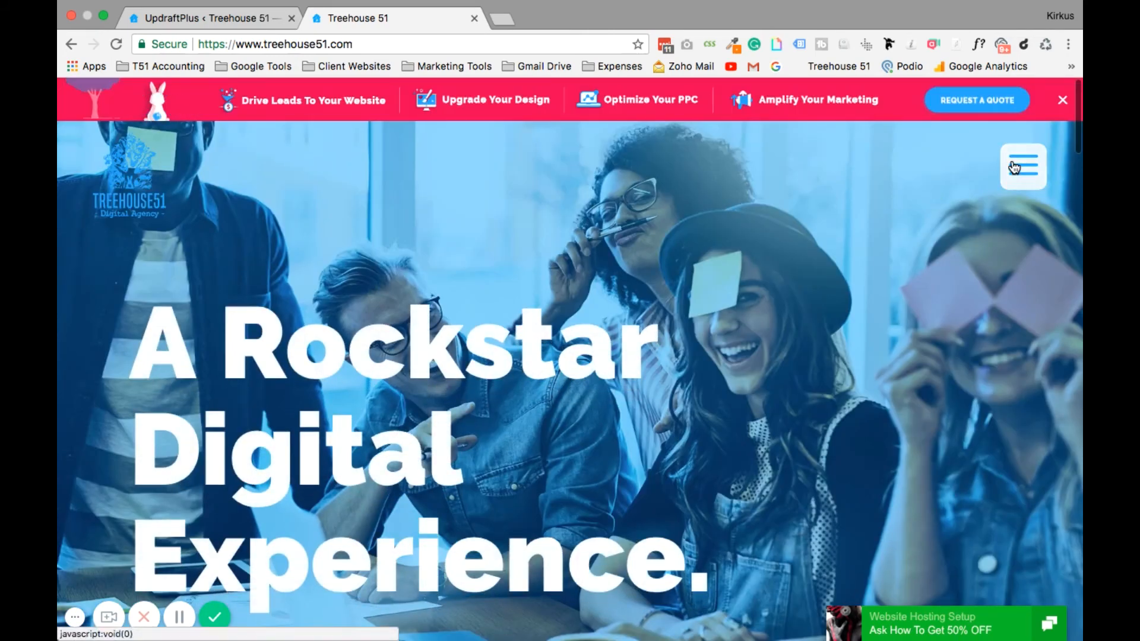
{"action": "left_click", "coordinate": [1014, 168]}
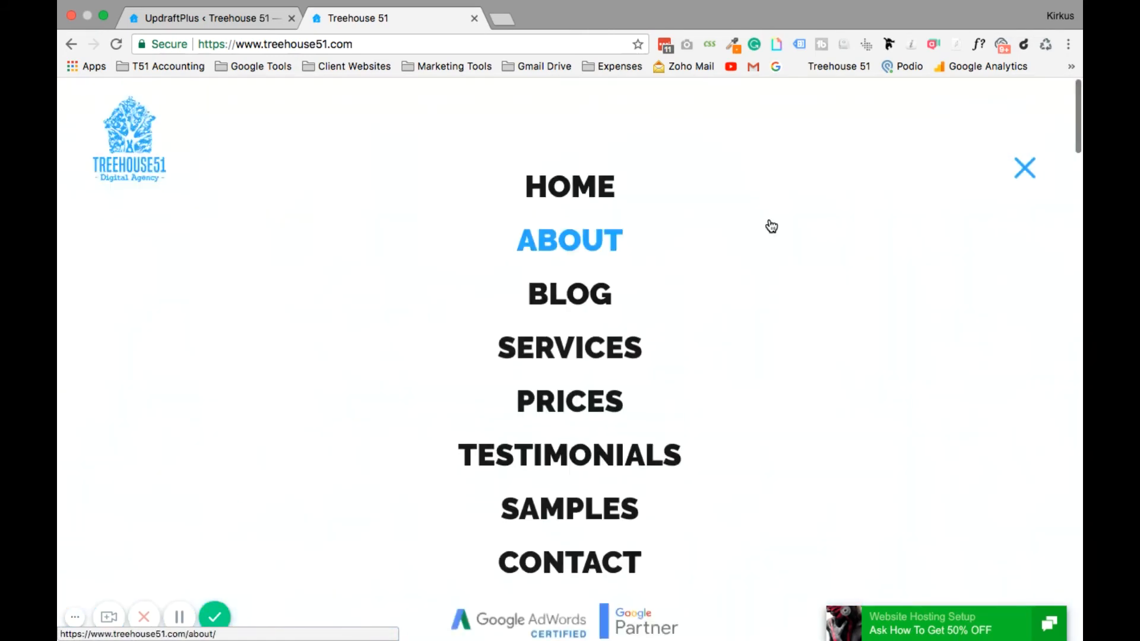
{"action": "scroll", "coordinate": [771, 226], "scroll_direction": "down", "scroll_amount": 5}
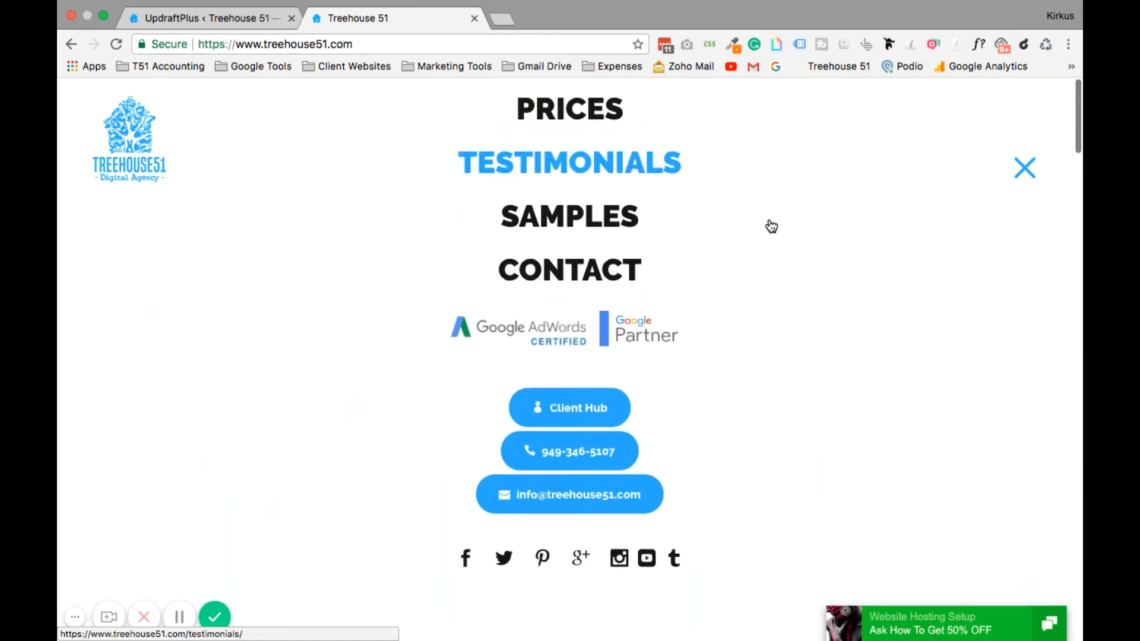
{"action": "scroll", "coordinate": [771, 225], "scroll_direction": "up", "scroll_amount": 5}
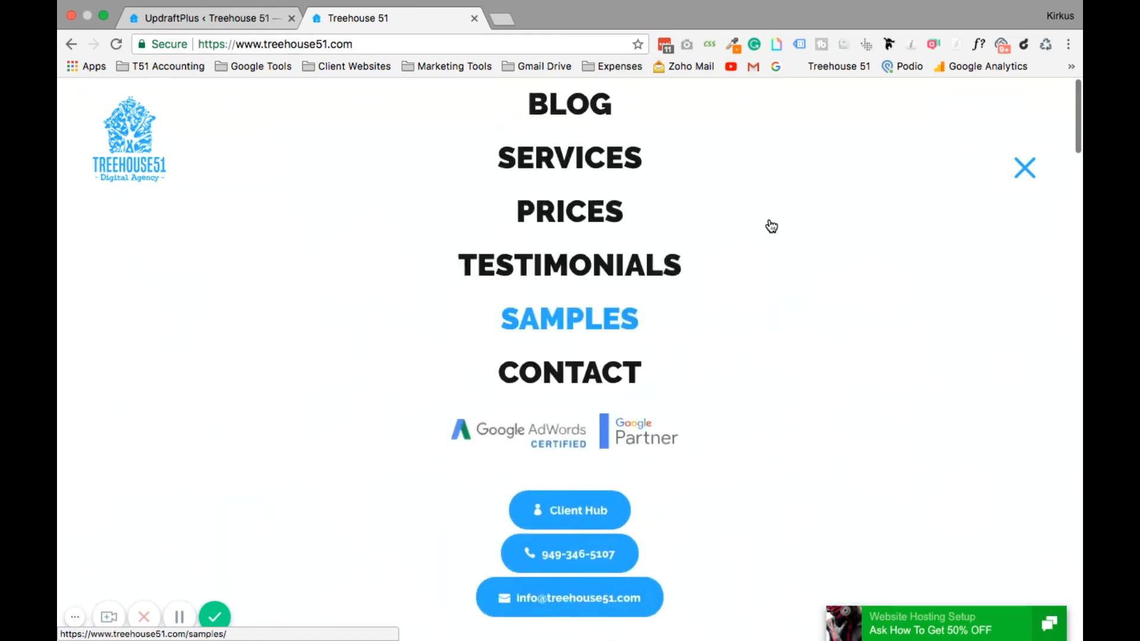
{"action": "left_click", "coordinate": [1040, 170]}
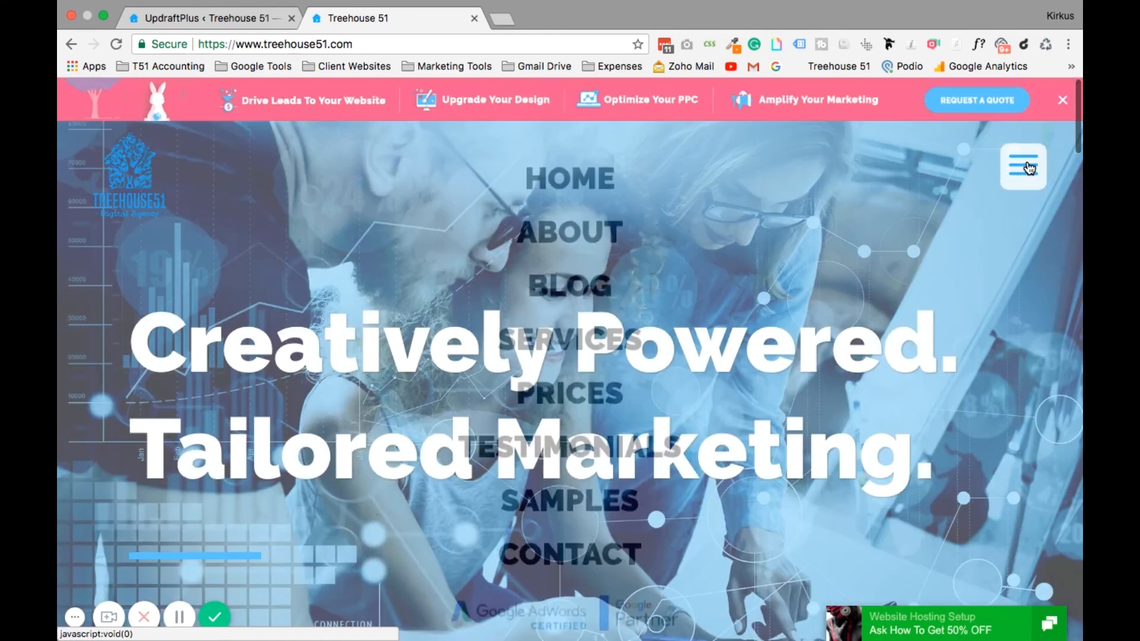